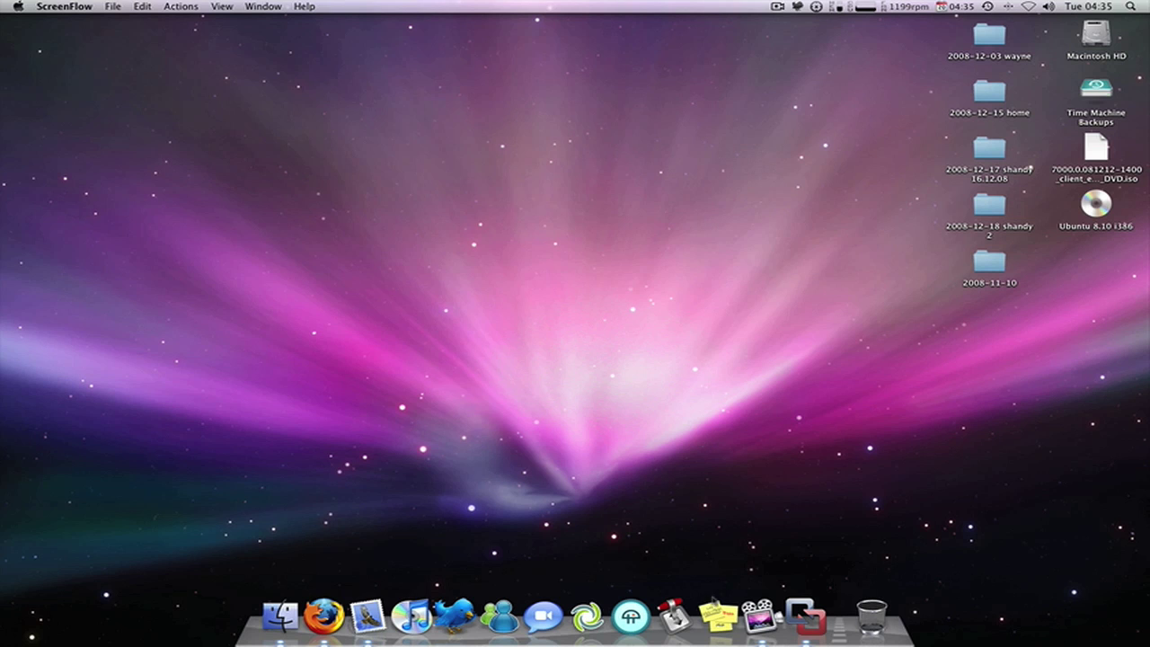
Search the Mac for "vm" and launch VMware Fusion
{"action": "left_click", "coordinate": [823, 446]}
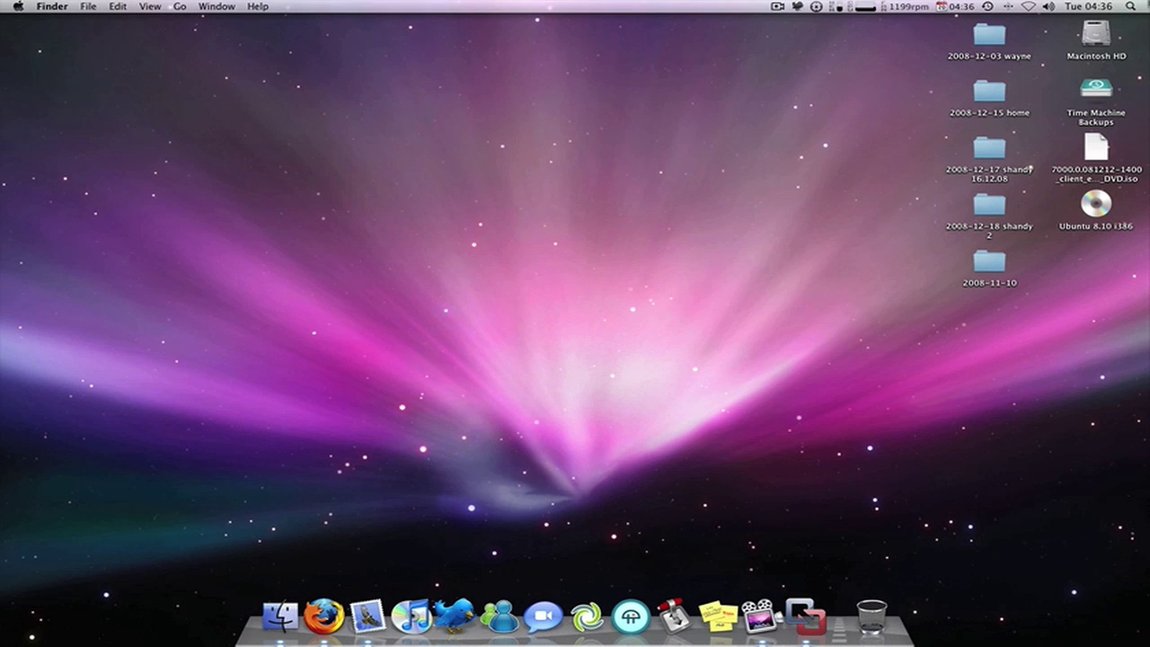
{"action": "left_click", "coordinate": [1131, 6]}
{"action": "type", "text": "vm"}
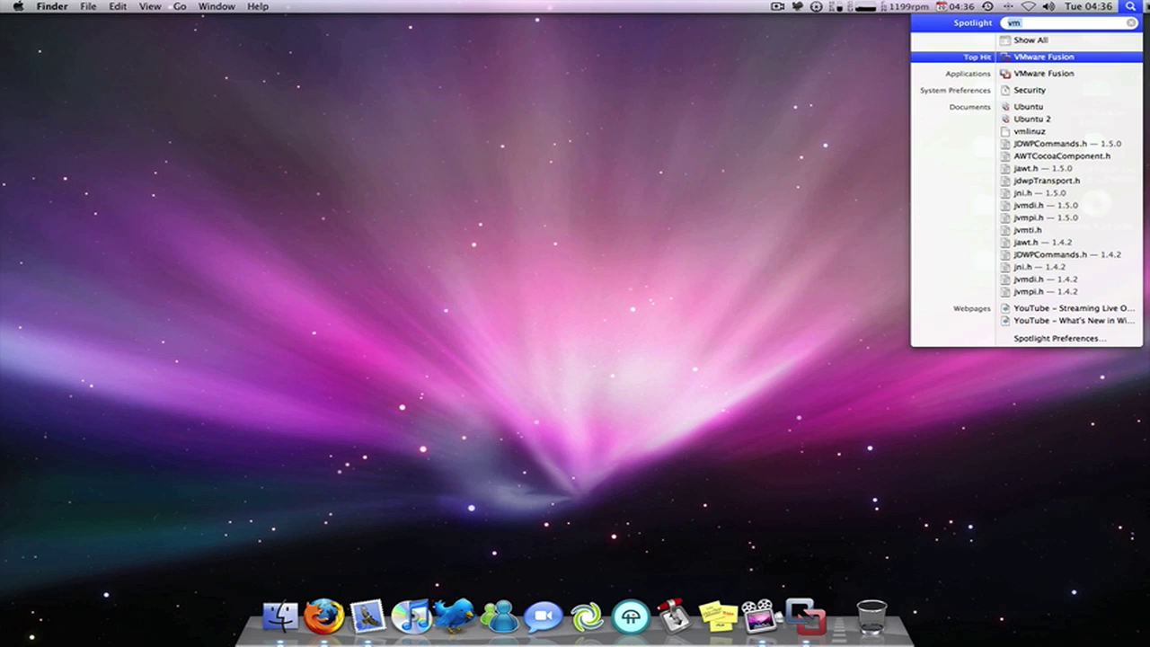
{"action": "key", "text": "Return"}
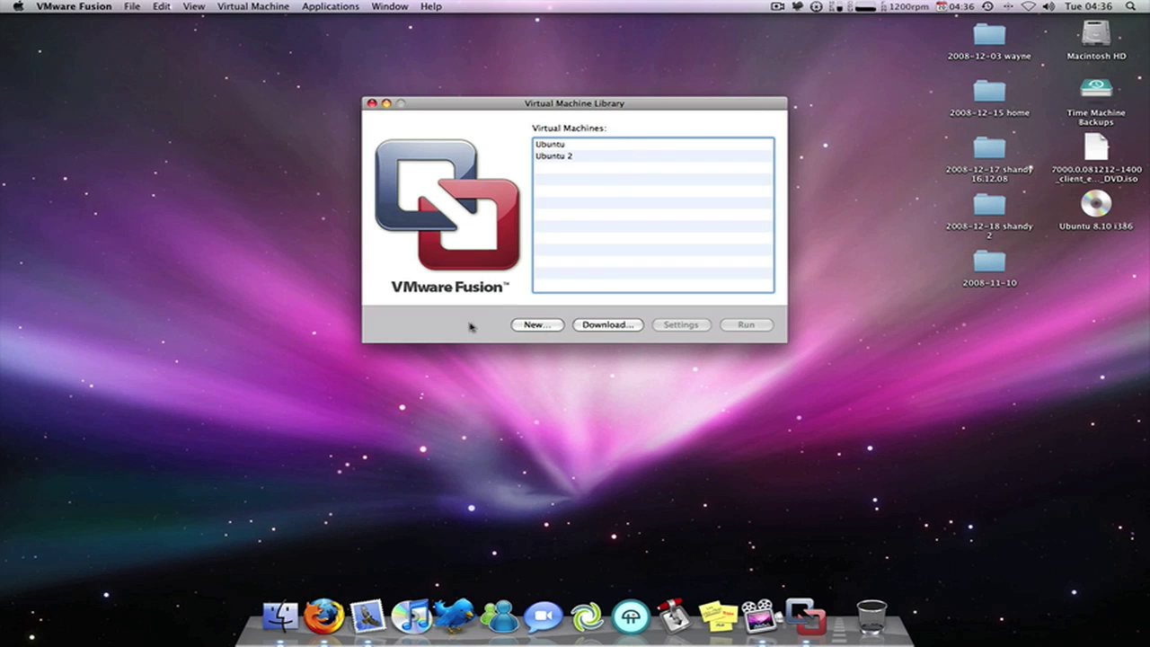
Begin creating a new virtual machine with Linux as the operating system and Ubuntu as the version
{"action": "left_click", "coordinate": [536, 325]}
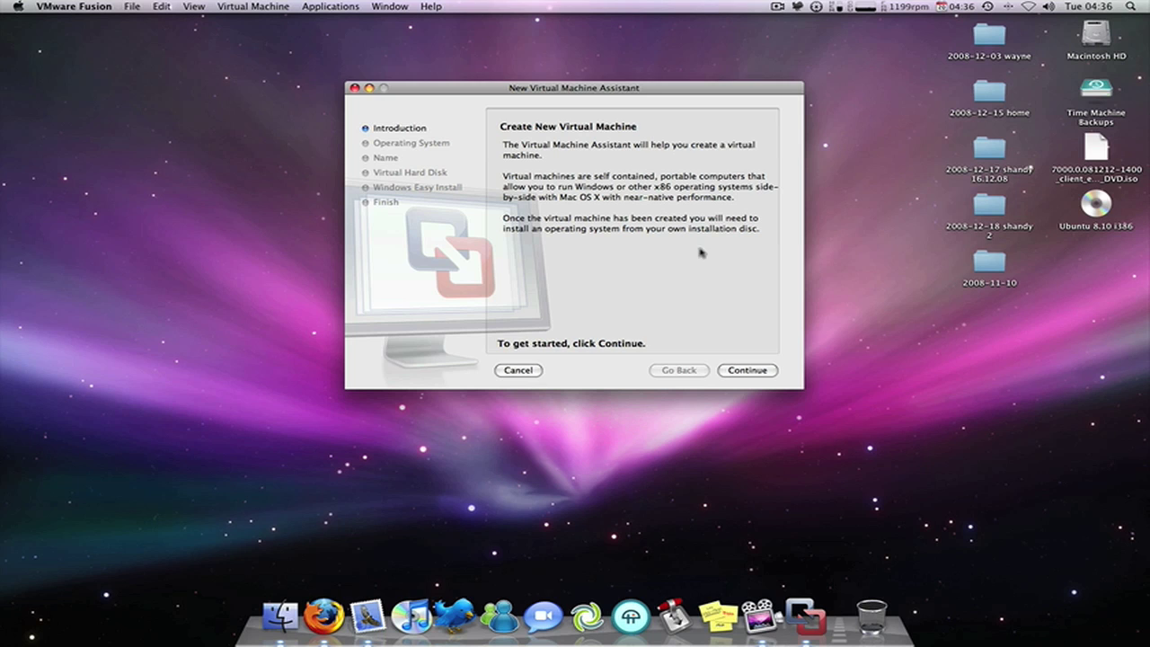
{"action": "left_click", "coordinate": [737, 370]}
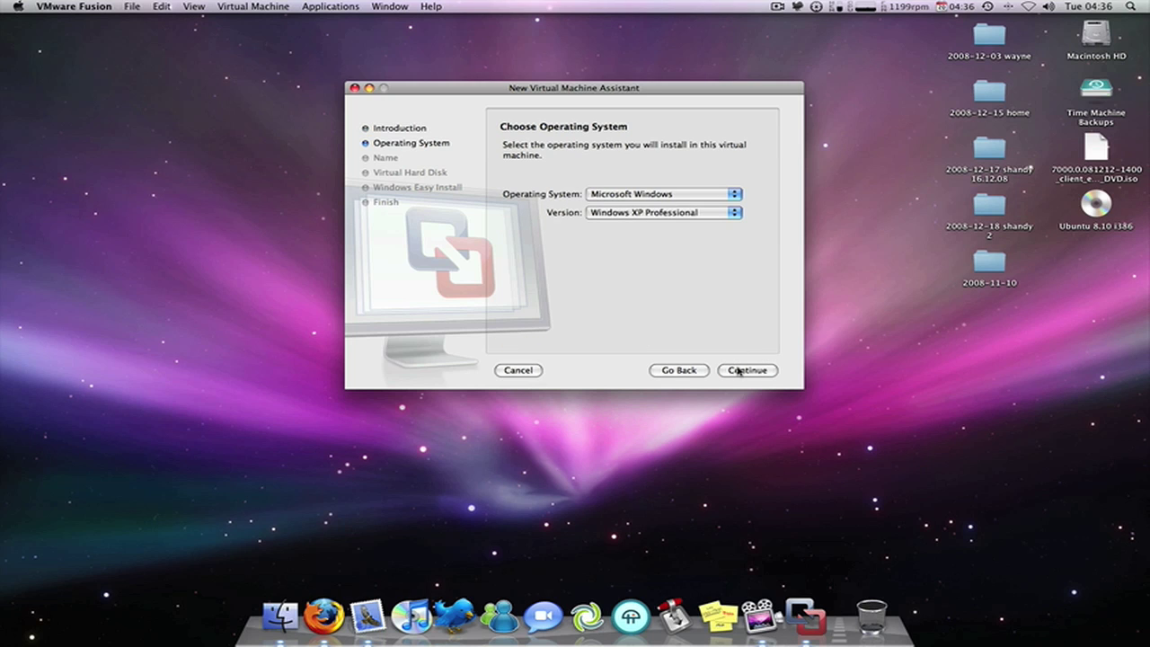
{"action": "left_click", "coordinate": [638, 191]}
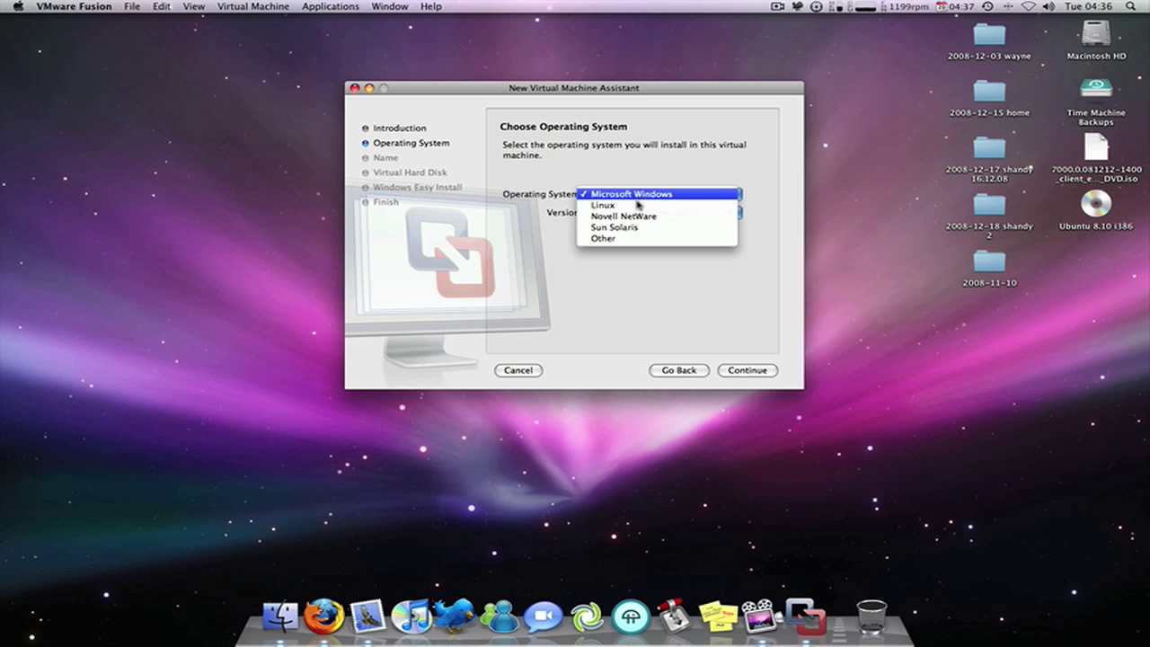
{"action": "left_click", "coordinate": [636, 206]}
{"action": "left_click", "coordinate": [638, 213]}
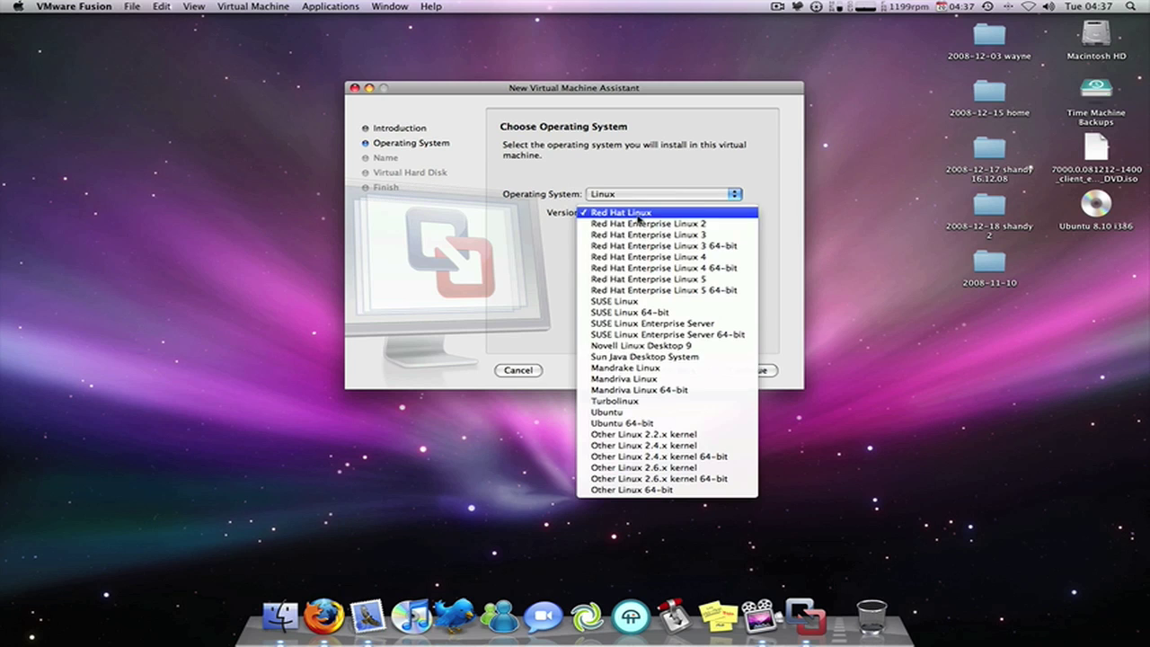
{"action": "left_click", "coordinate": [662, 415]}
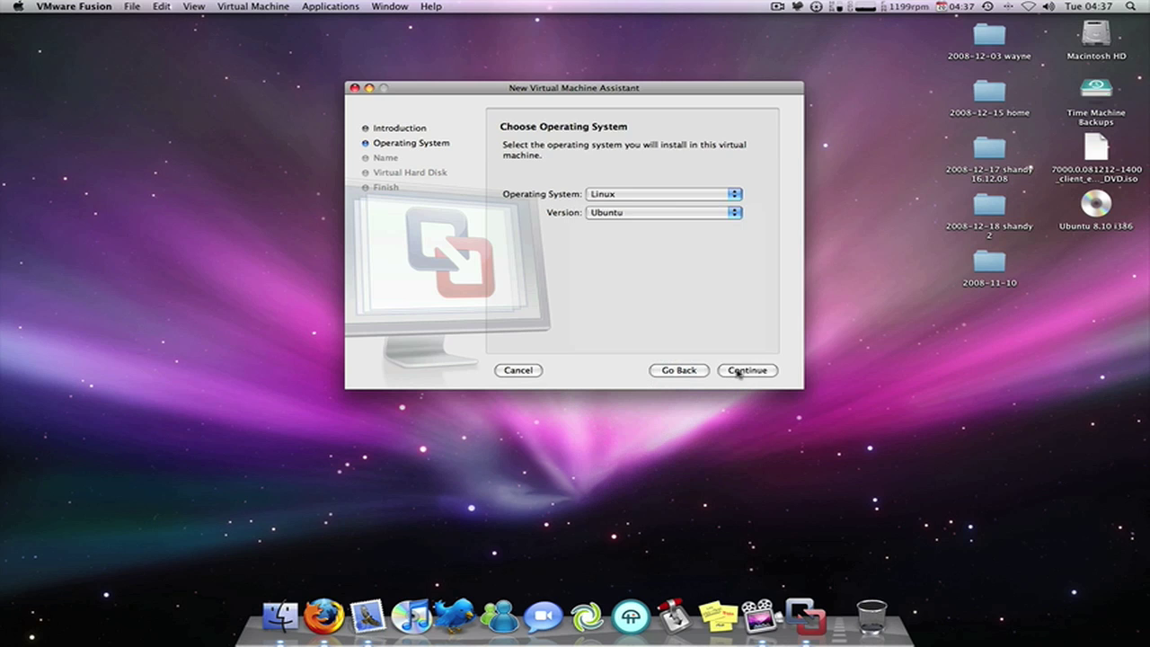
{"action": "left_click", "coordinate": [737, 371]}
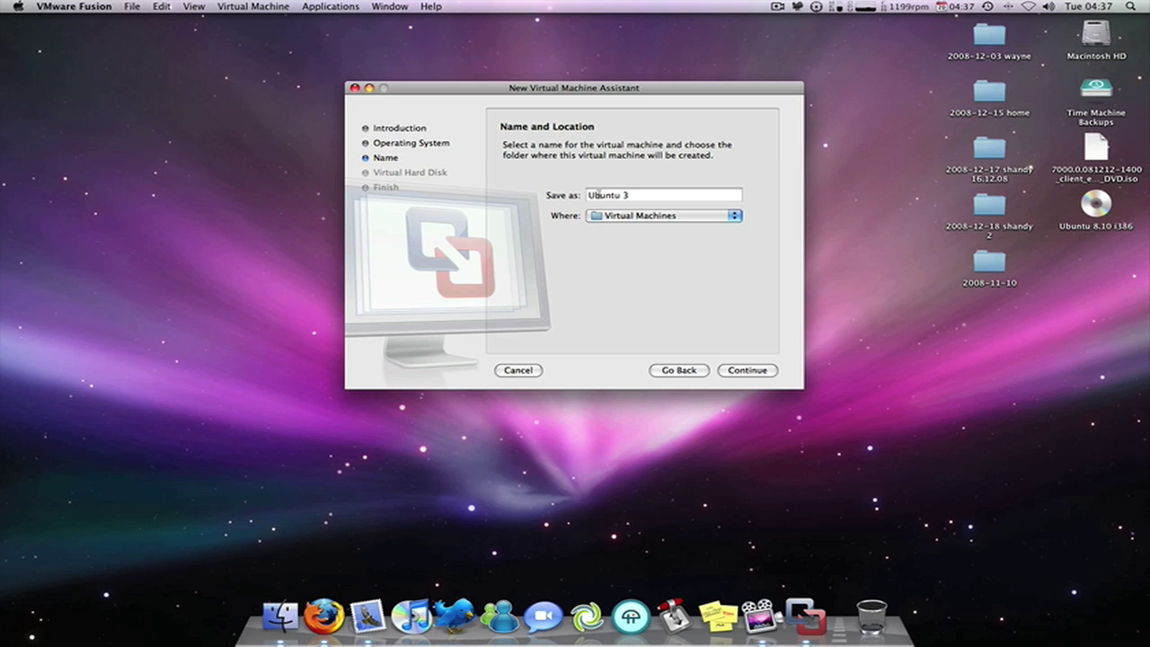
Name the virtual machine "Ubuntu Screenflow for Youtube" and accept the 5 GB disk size
{"action": "left_click", "coordinate": [639, 196]}
{"action": "key", "text": "BackSpace"}
{"action": "type", "text": "Screenflow fo"}
{"action": "key", "text": "BackSpace"}
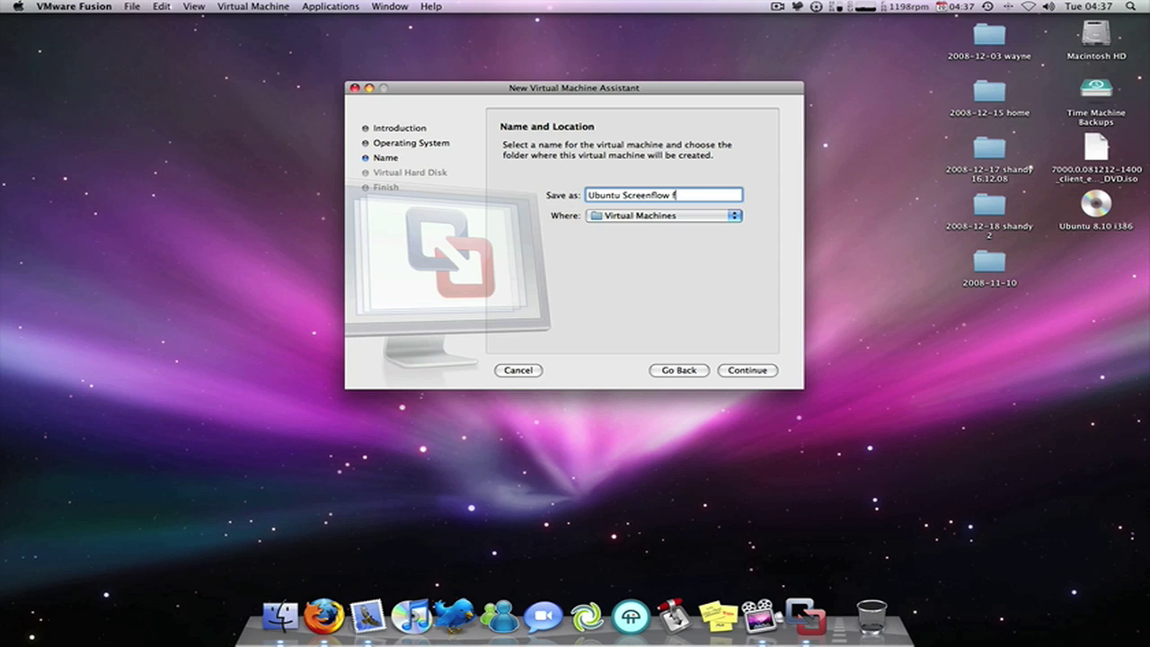
{"action": "type", "text": "or Youtube"}
{"action": "left_click", "coordinate": [759, 372]}
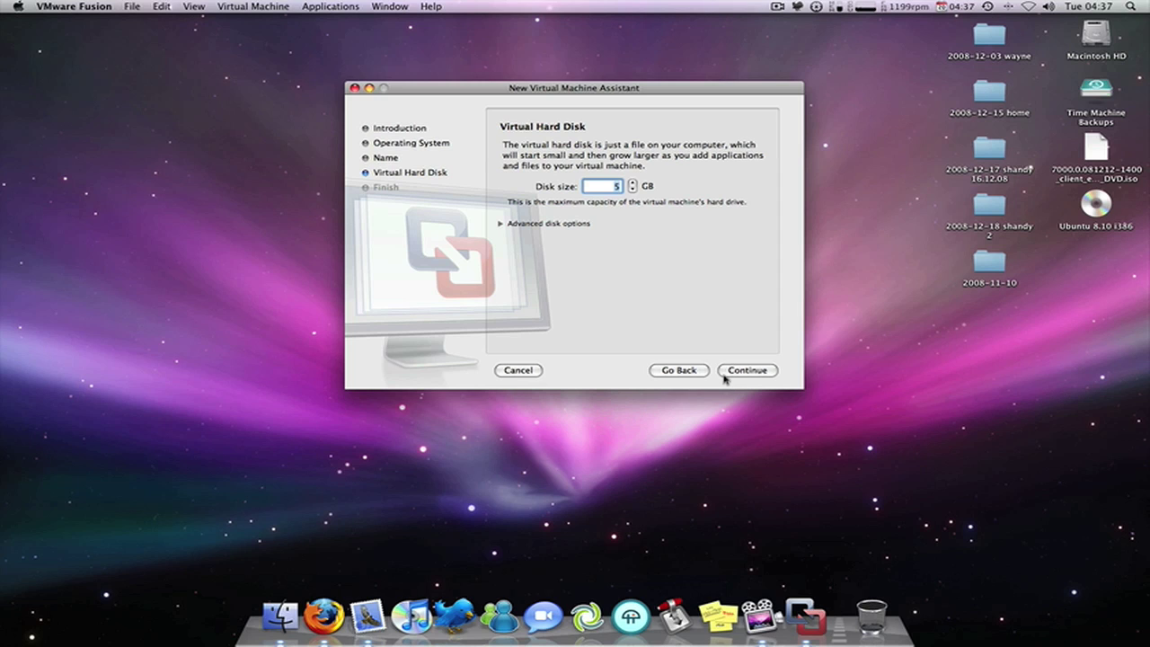
{"action": "left_click", "coordinate": [726, 371]}
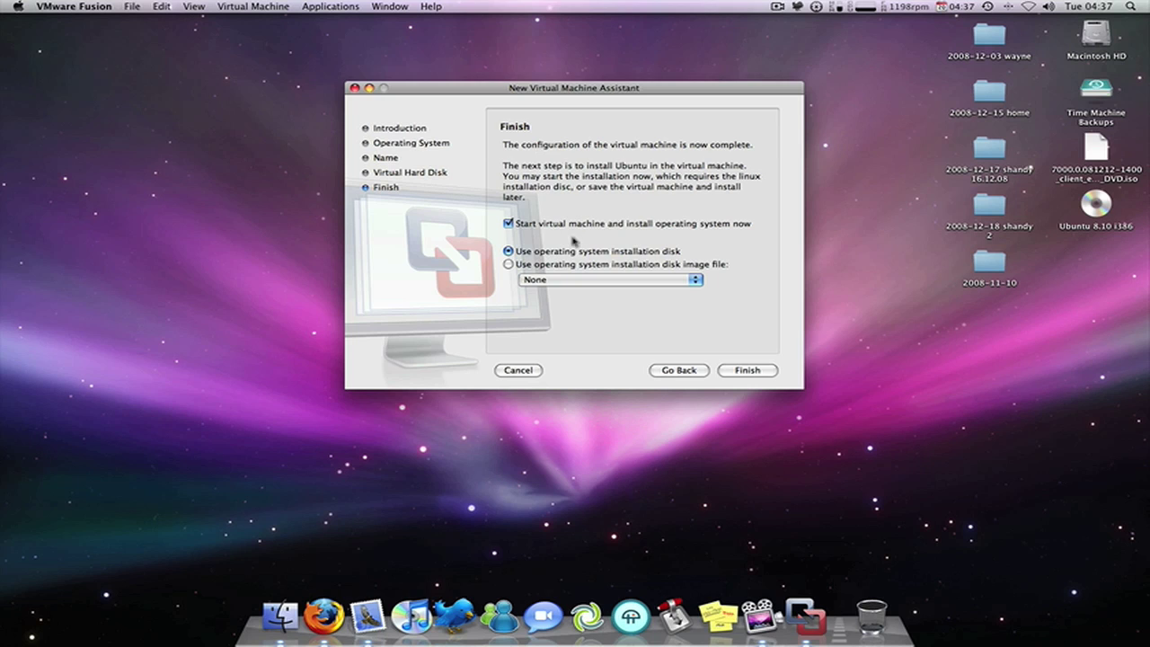
Finish the virtual machine setup, starting the machine and the operating system installation immediately
{"action": "left_click", "coordinate": [575, 279]}
{"action": "left_click", "coordinate": [575, 279]}
{"action": "left_click", "coordinate": [743, 371]}
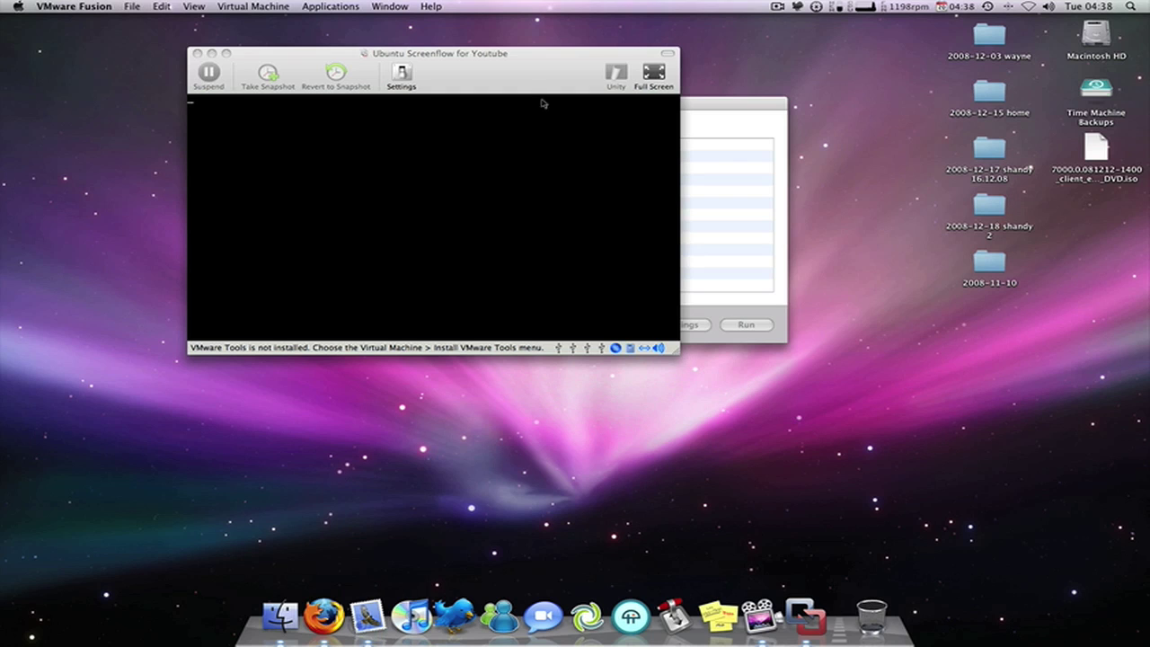
Move the Virtual Machine Library window aside and place the Ubuntu virtual machine window near the screen's centre
{"action": "left_click", "coordinate": [508, 56]}
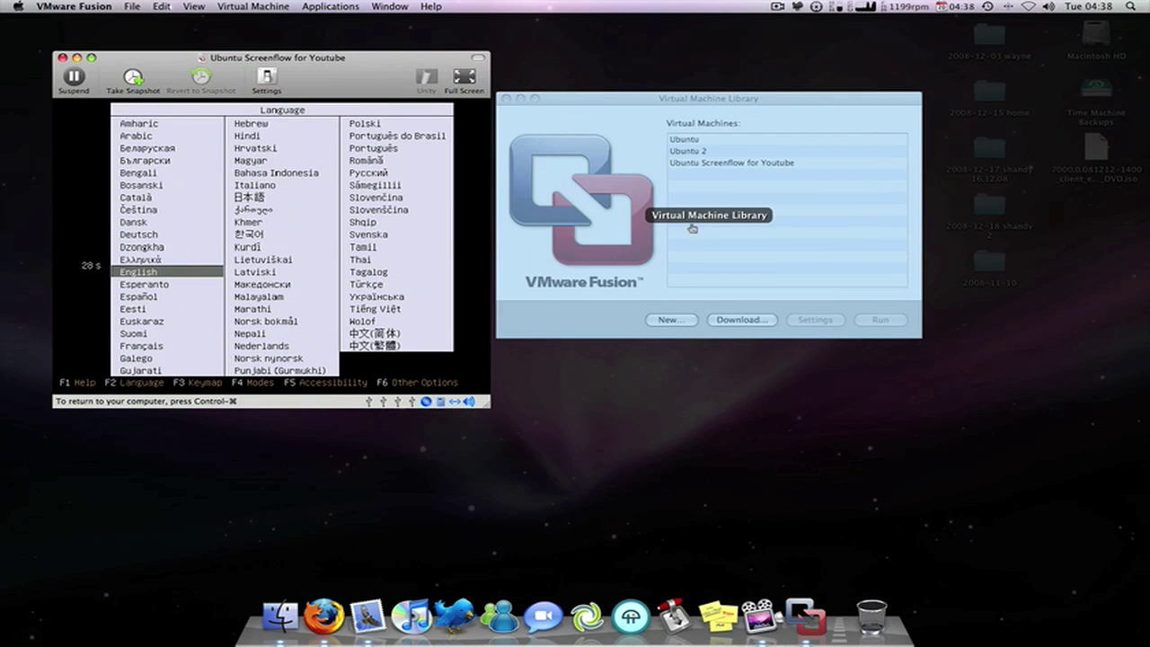
{"action": "left_click", "coordinate": [692, 227]}
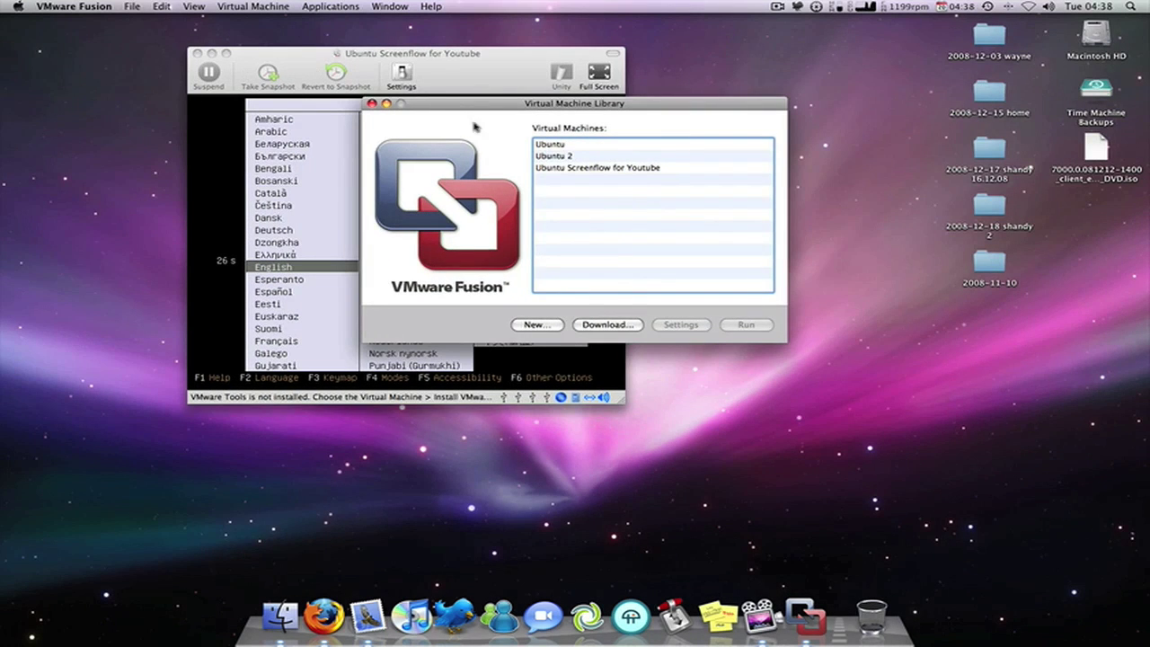
{"action": "left_click_drag", "start_coordinate": [479, 105], "coordinate": [975, 154]}
{"action": "left_click_drag", "start_coordinate": [478, 67], "coordinate": [610, 89]}
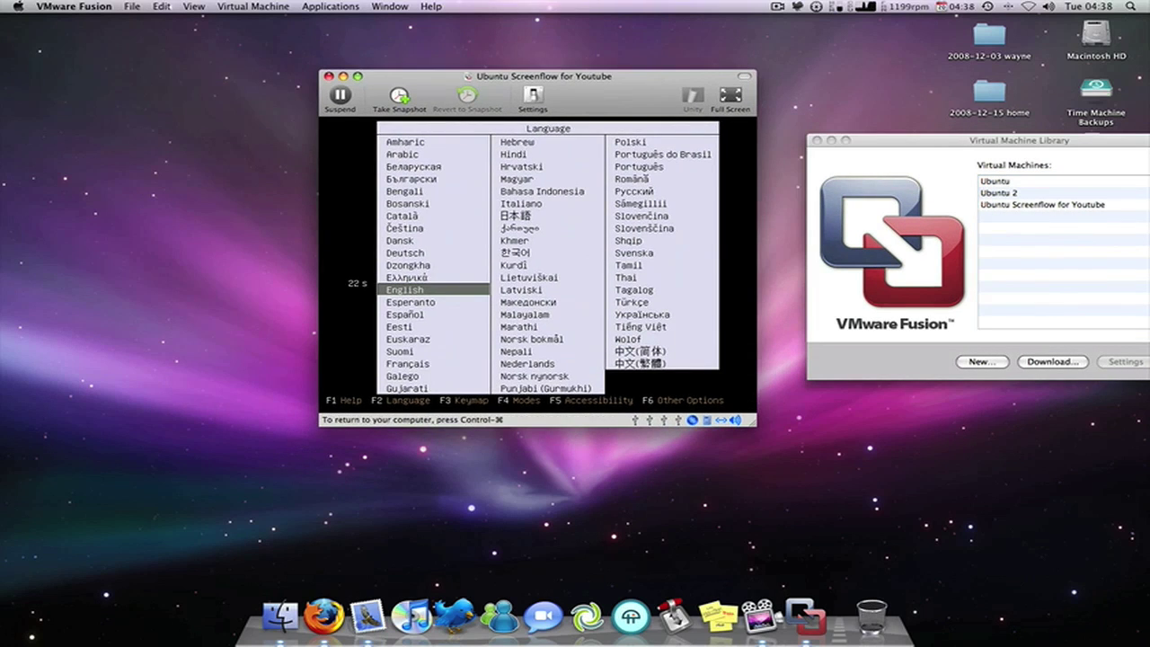
Choose English as the boot language and start Ubuntu with the option to try it without changing the computer
{"action": "key", "text": "F9"}
{"action": "key", "text": "F9"}
{"action": "key", "text": "Return"}
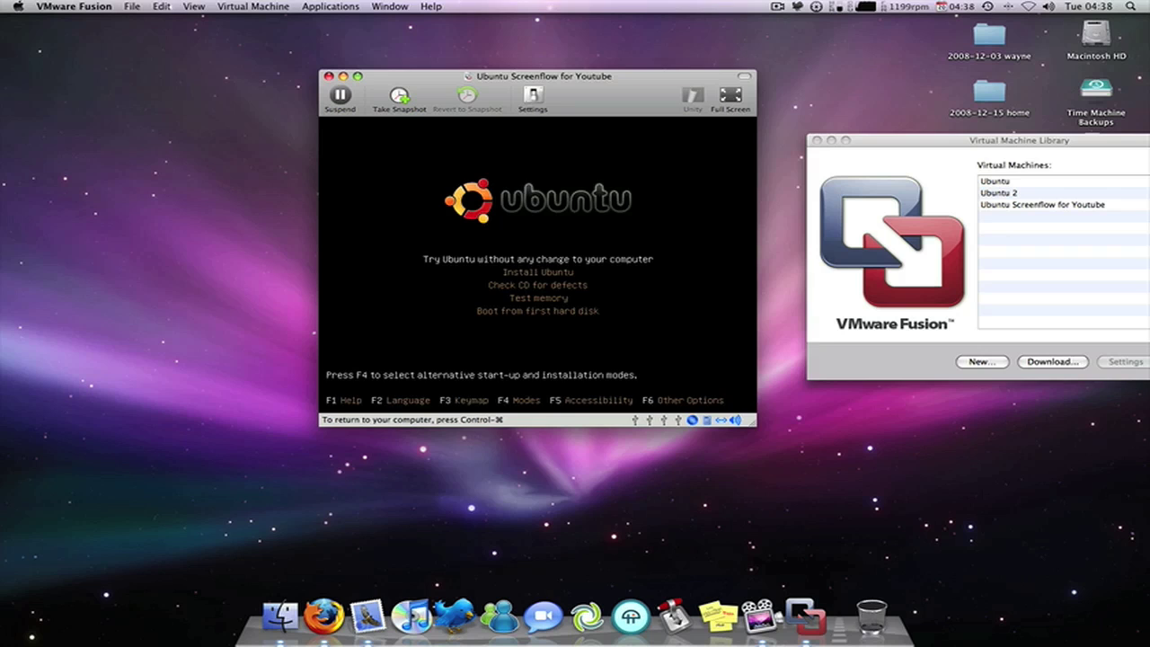
{"action": "key", "text": "Return"}
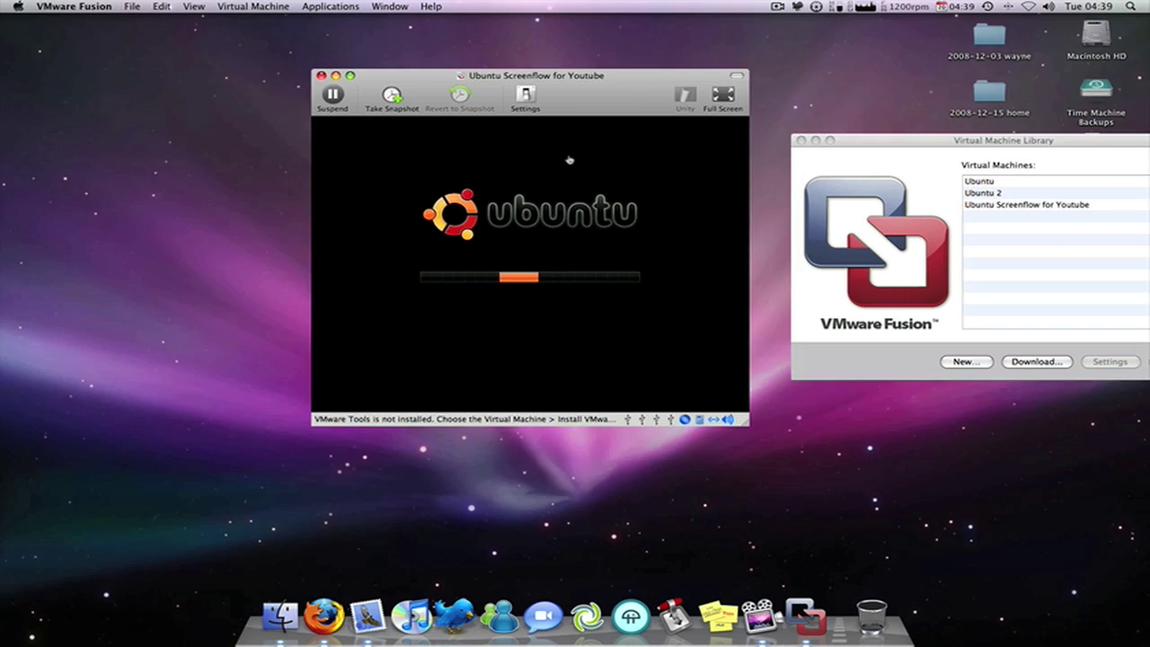
{"action": "key", "text": "F9"}
{"action": "key", "text": "F9"}
{"action": "key", "text": "F9"}
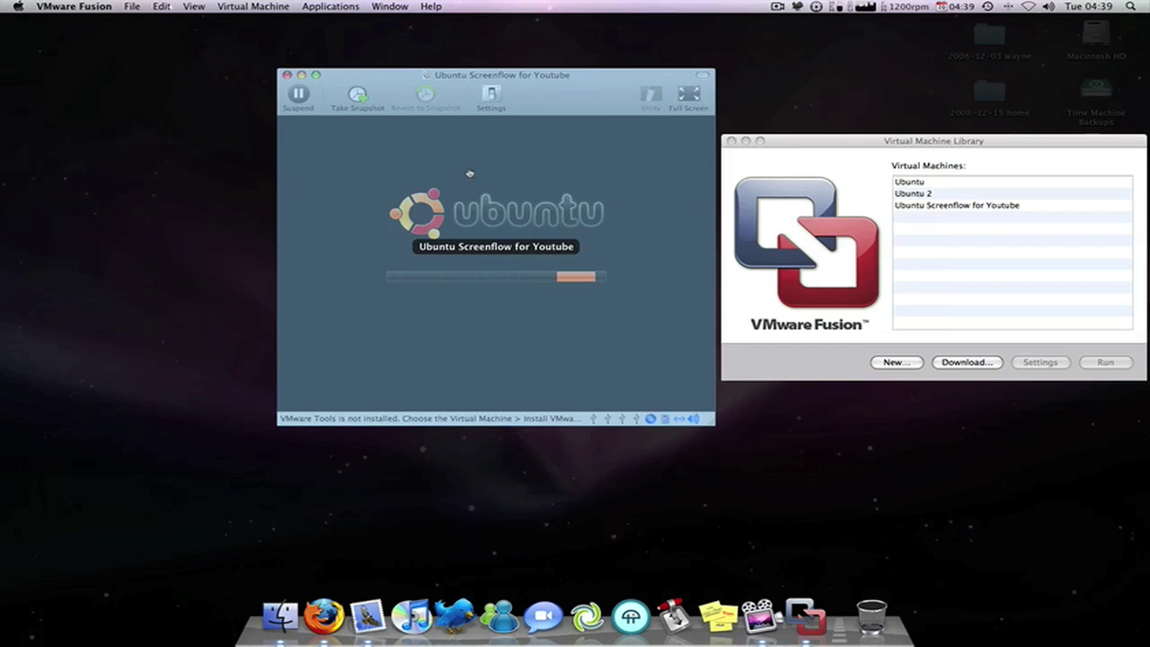
{"action": "key", "text": "F9"}
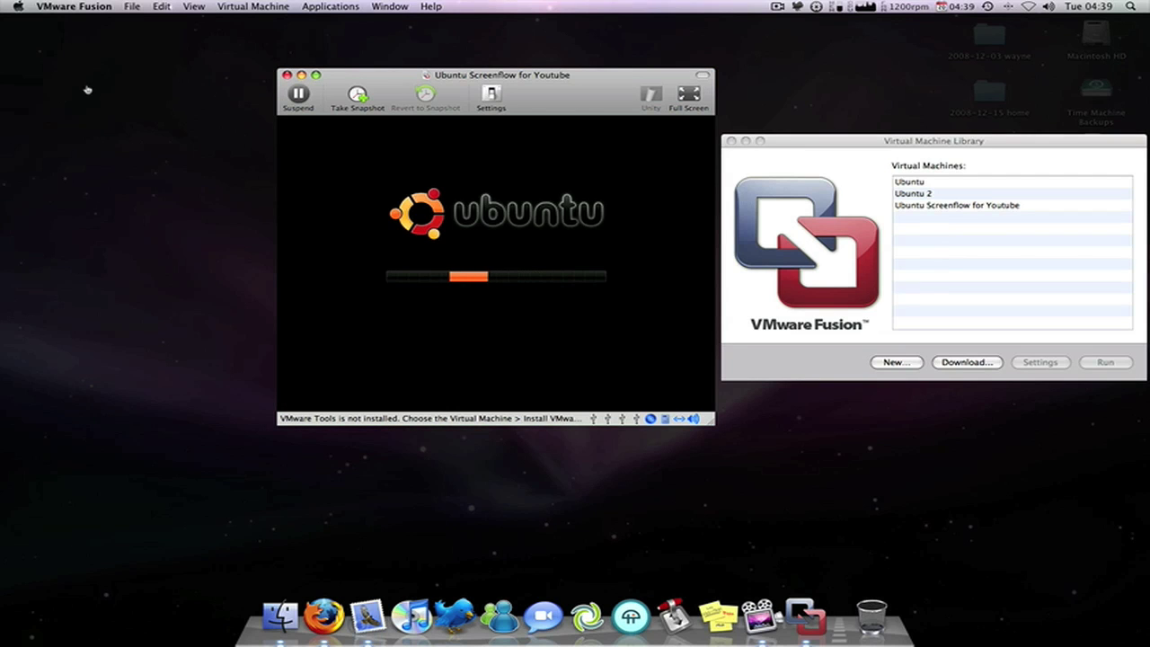
{"action": "left_click", "coordinate": [21, 78]}
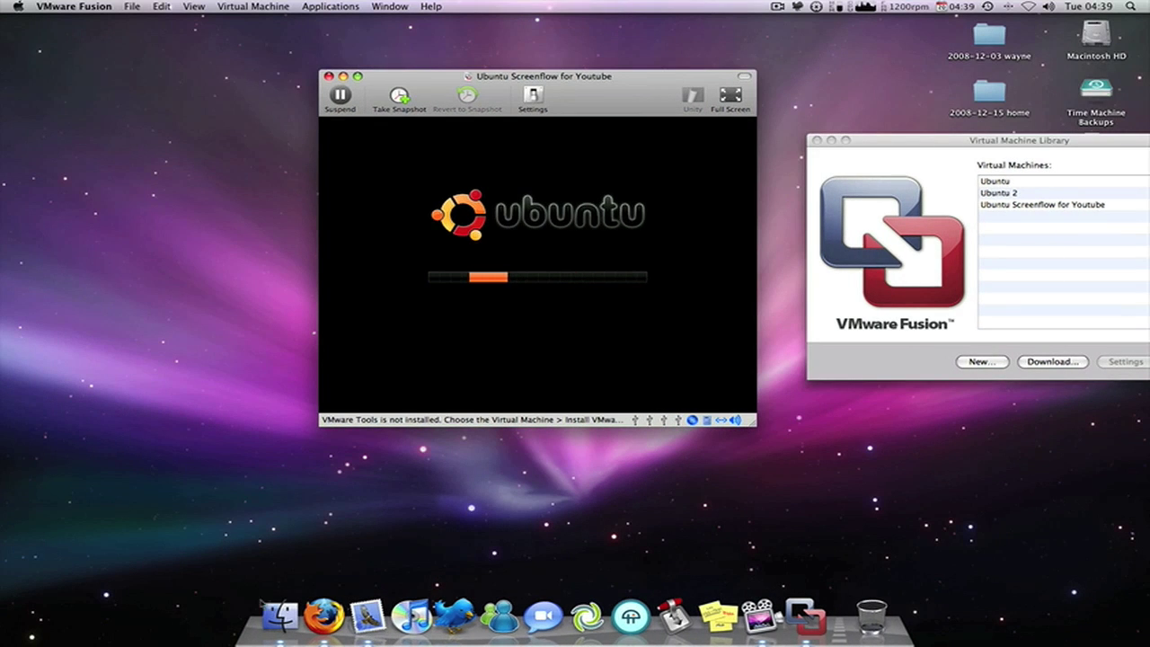
{"action": "left_click", "coordinate": [539, 377]}
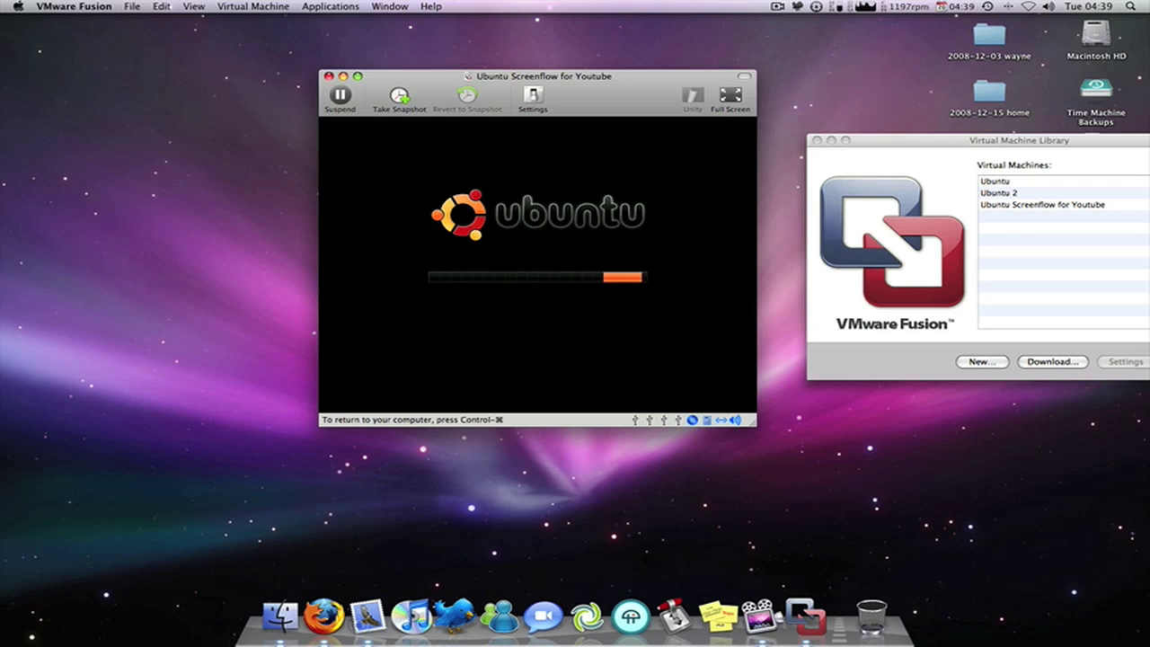
{"action": "key", "text": "ctrl+super"}
{"action": "key", "text": "F9"}
{"action": "left_click", "coordinate": [629, 303]}
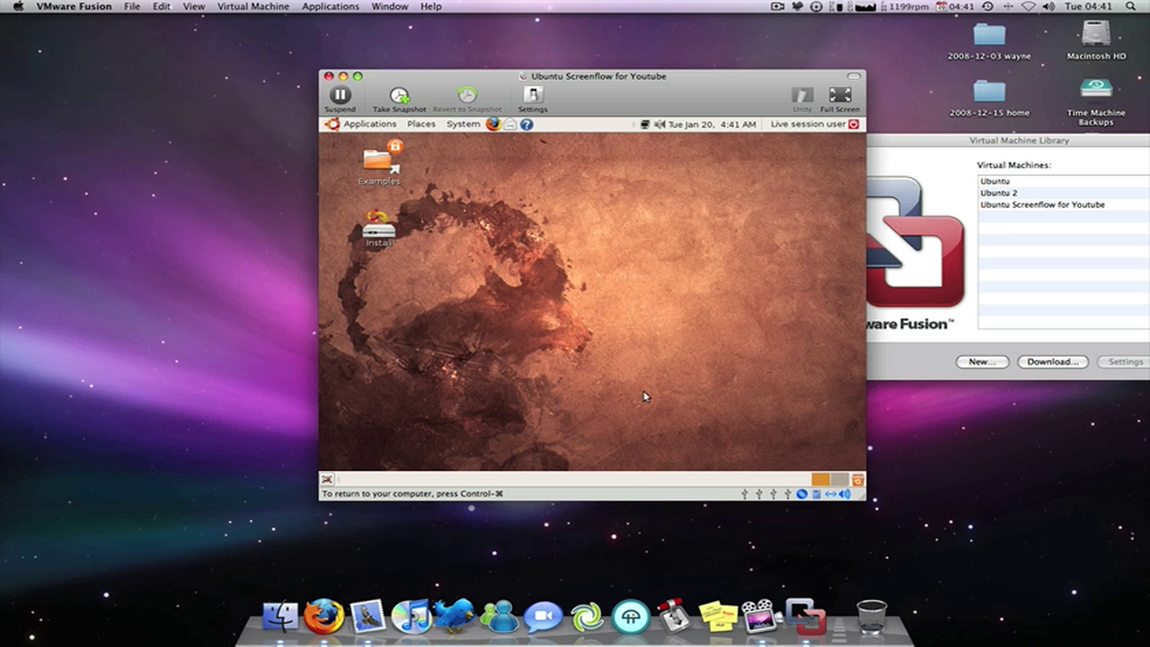
Expand the running Ubuntu virtual machine to full screen
{"action": "key", "text": "F9"}
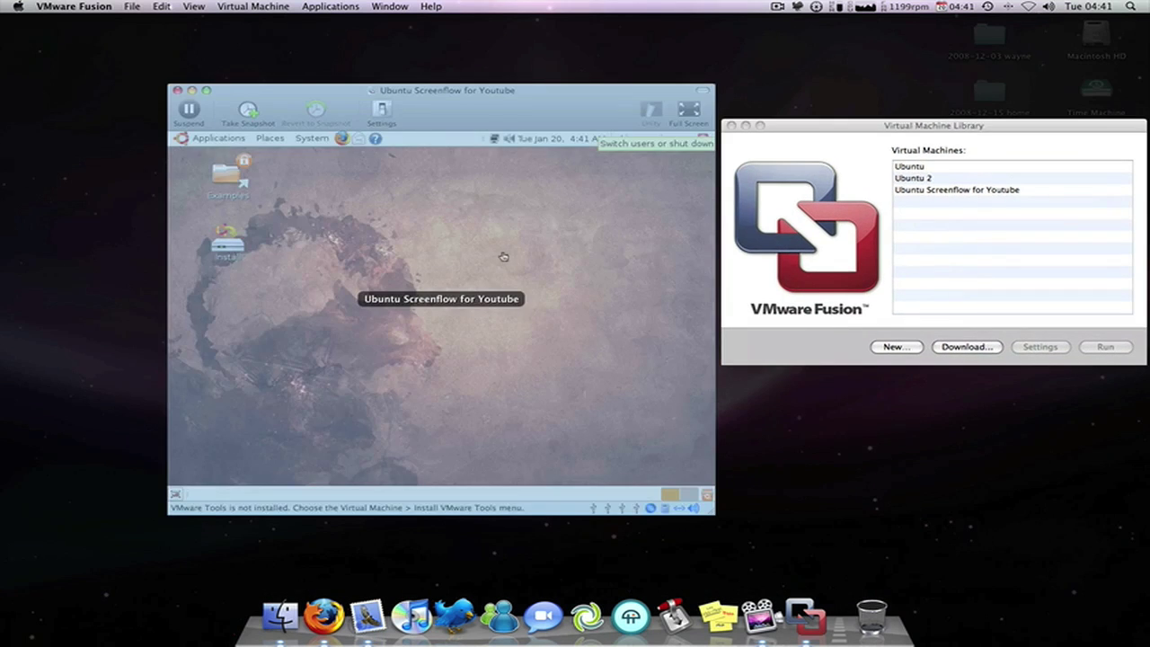
{"action": "left_click", "coordinate": [718, 57]}
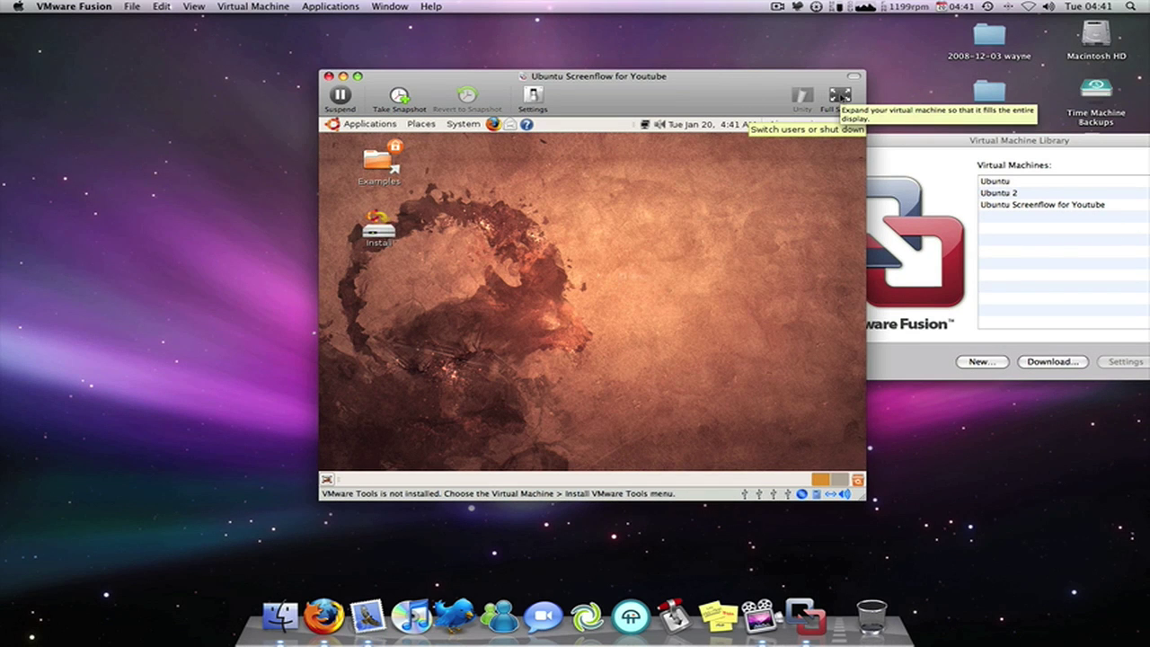
{"action": "left_click", "coordinate": [839, 96]}
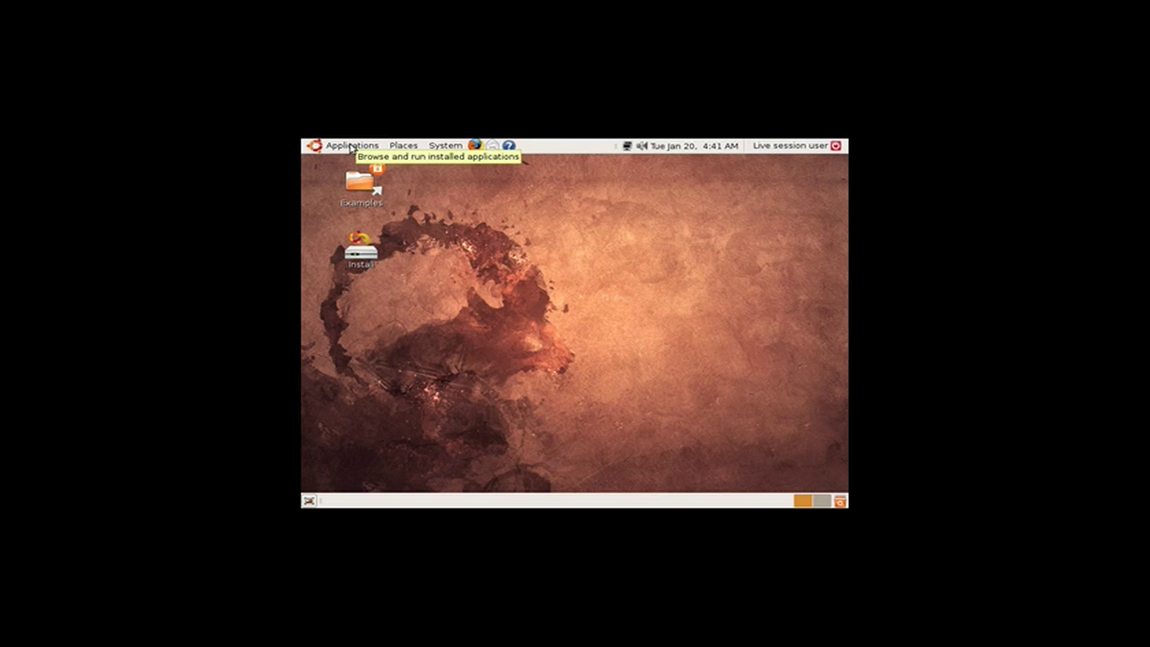
Examine the program categories offered in Ubuntu's Applications menu, including Accessories, Games and Internet
{"action": "left_click", "coordinate": [350, 146]}
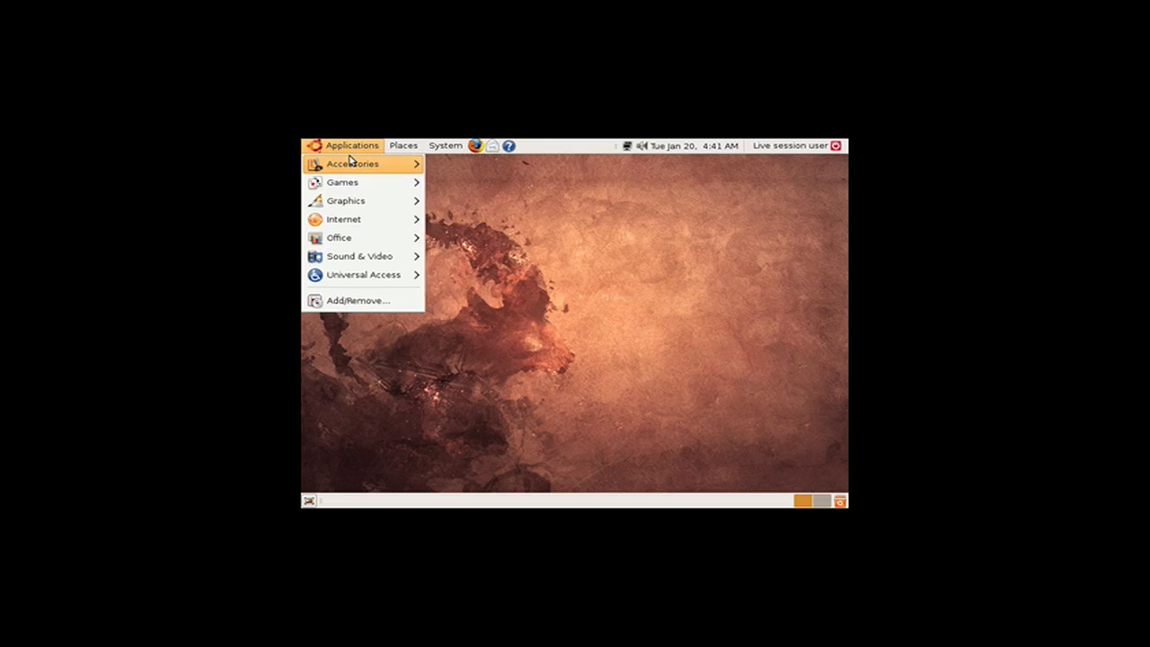
{"action": "mouse_move", "coordinate": [351, 163]}
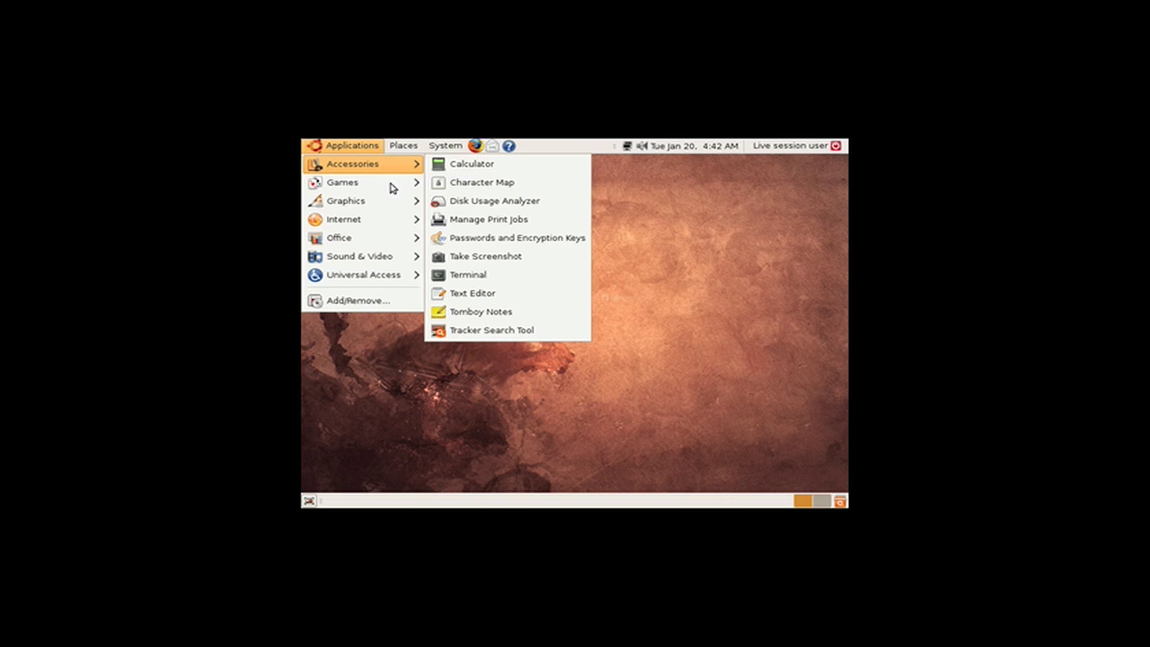
{"action": "mouse_move", "coordinate": [400, 184]}
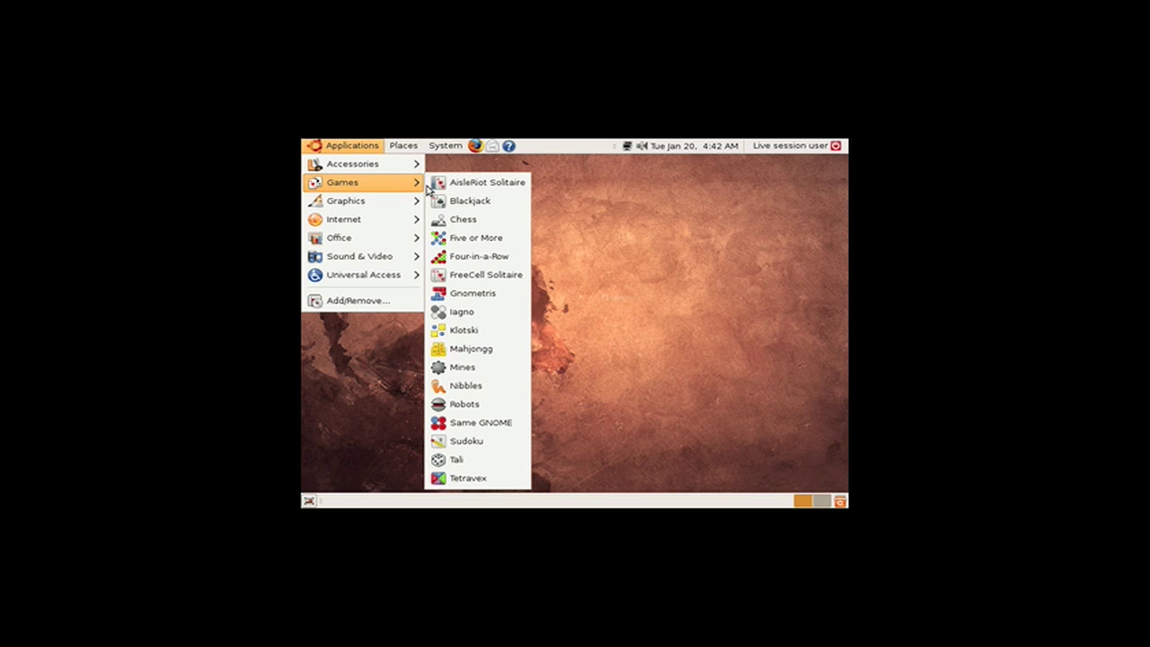
{"action": "mouse_move", "coordinate": [410, 210]}
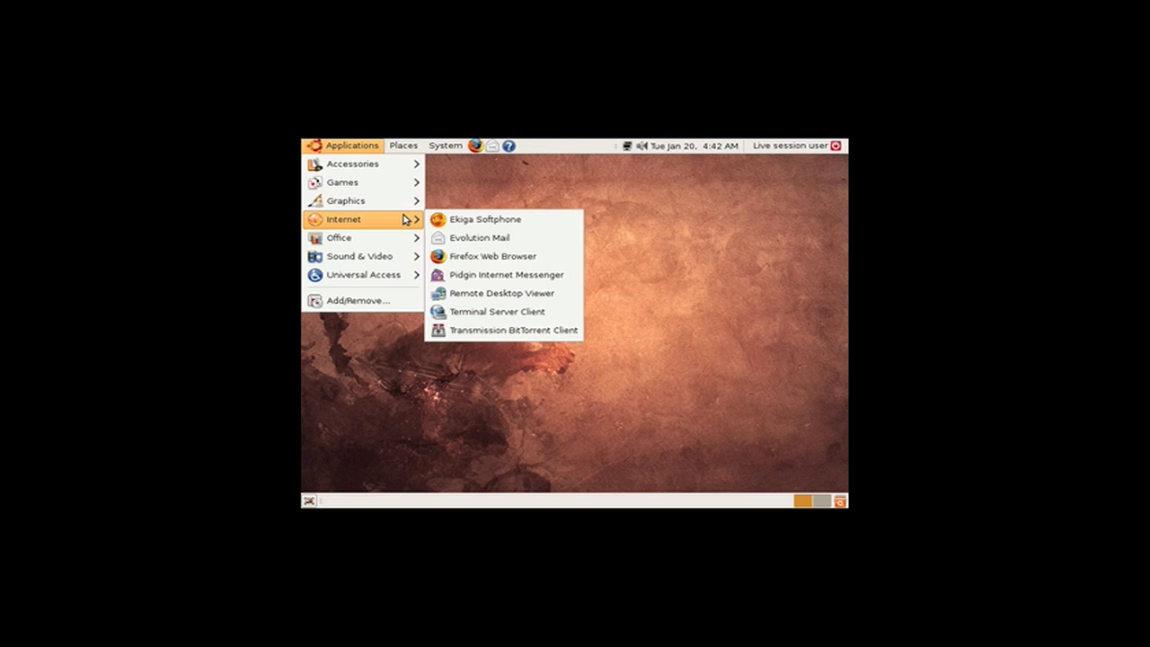
{"action": "mouse_move", "coordinate": [382, 245]}
{"action": "mouse_move", "coordinate": [368, 282]}
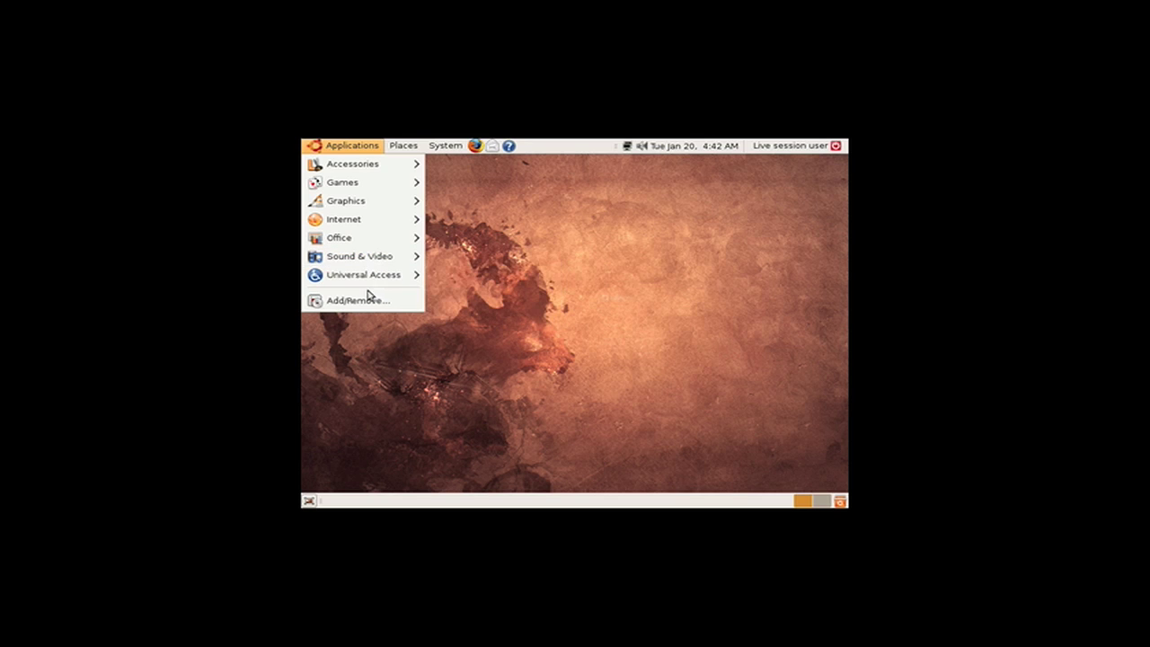
{"action": "left_click", "coordinate": [590, 217]}
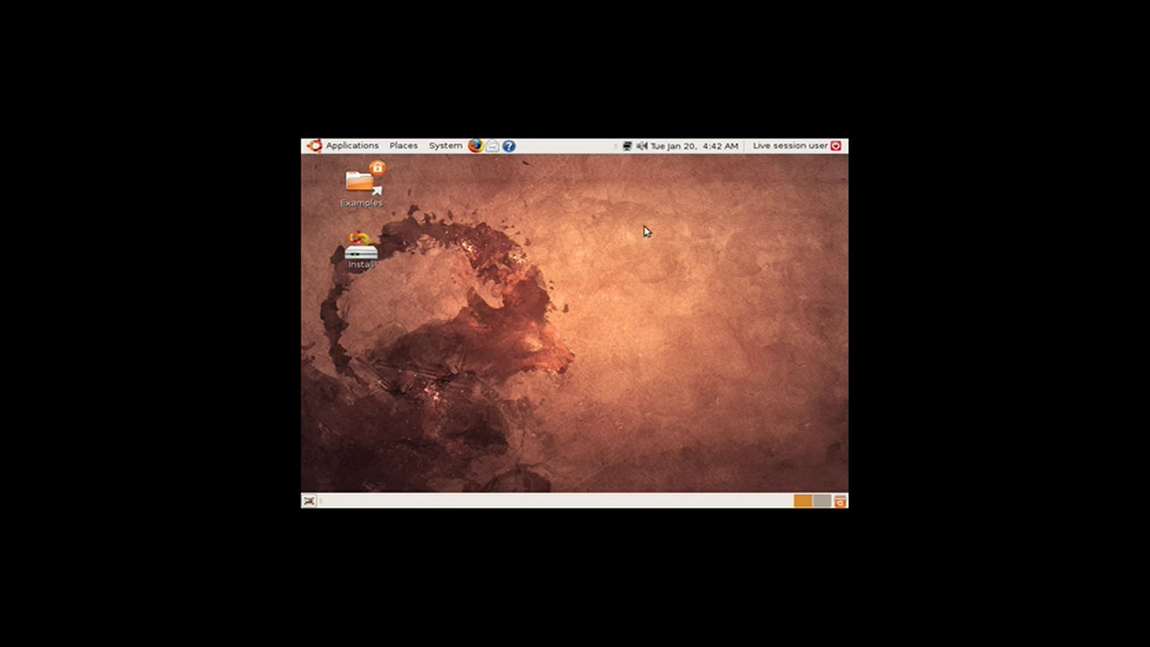
{"action": "left_click", "coordinate": [315, 146]}
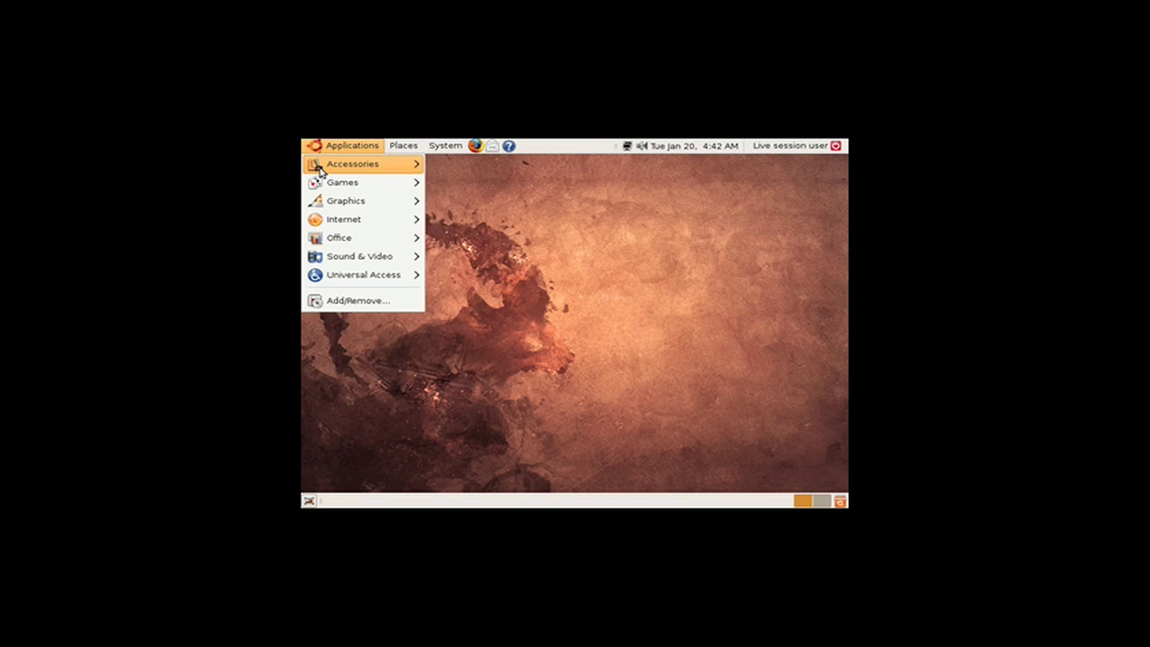
{"action": "left_click", "coordinate": [798, 194]}
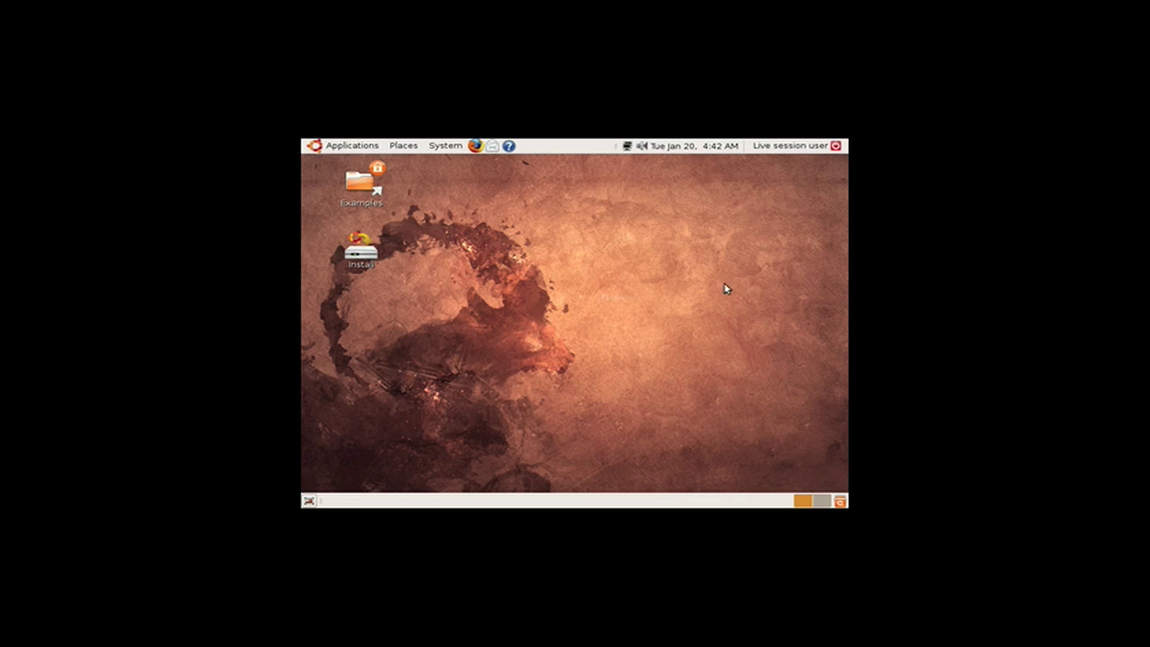
Exit full screen and return the running Ubuntu virtual machine to single-window view
{"action": "key", "text": "ctrl+super+f"}
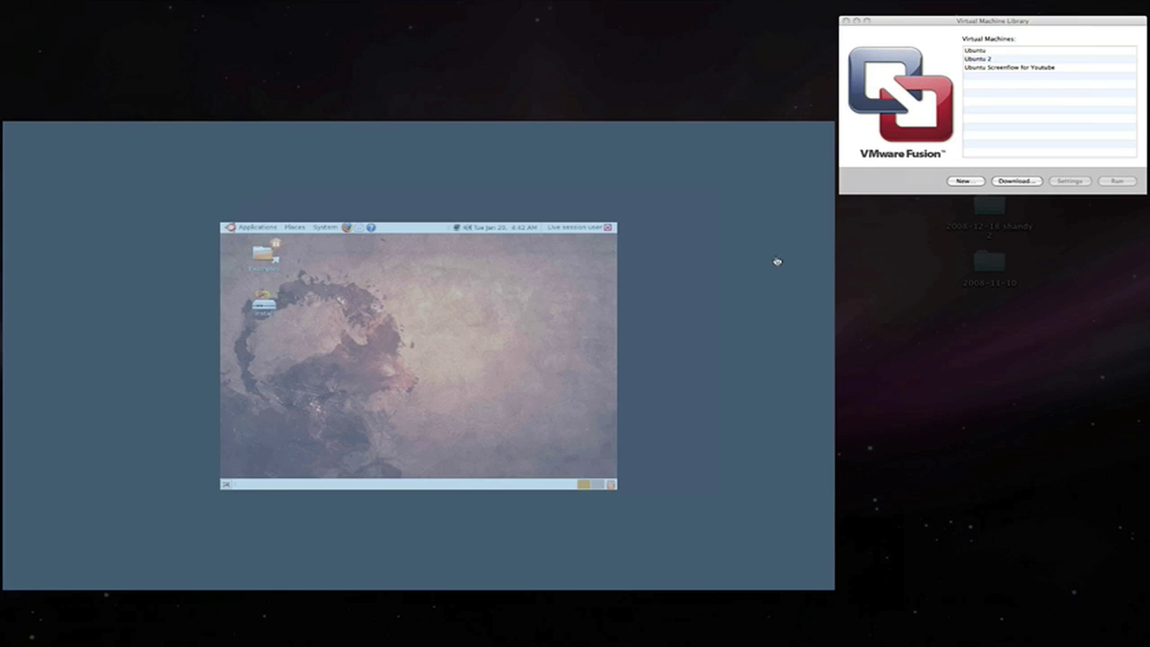
{"action": "key", "text": "ctrl+super+f"}
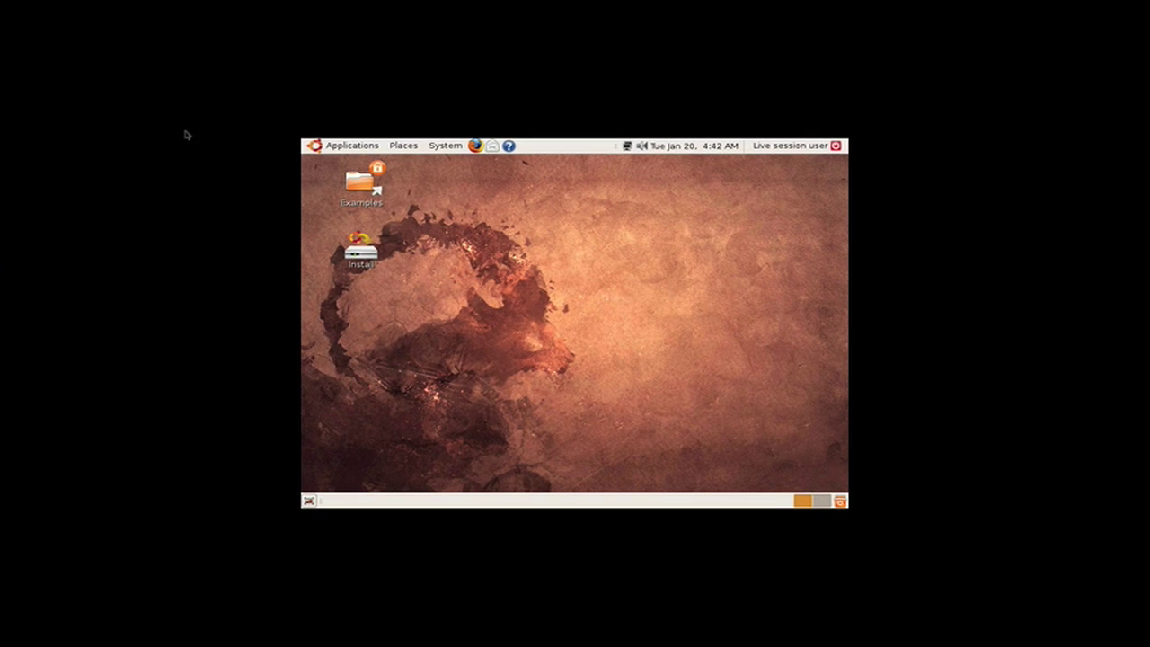
{"action": "mouse_move", "coordinate": [195, 4]}
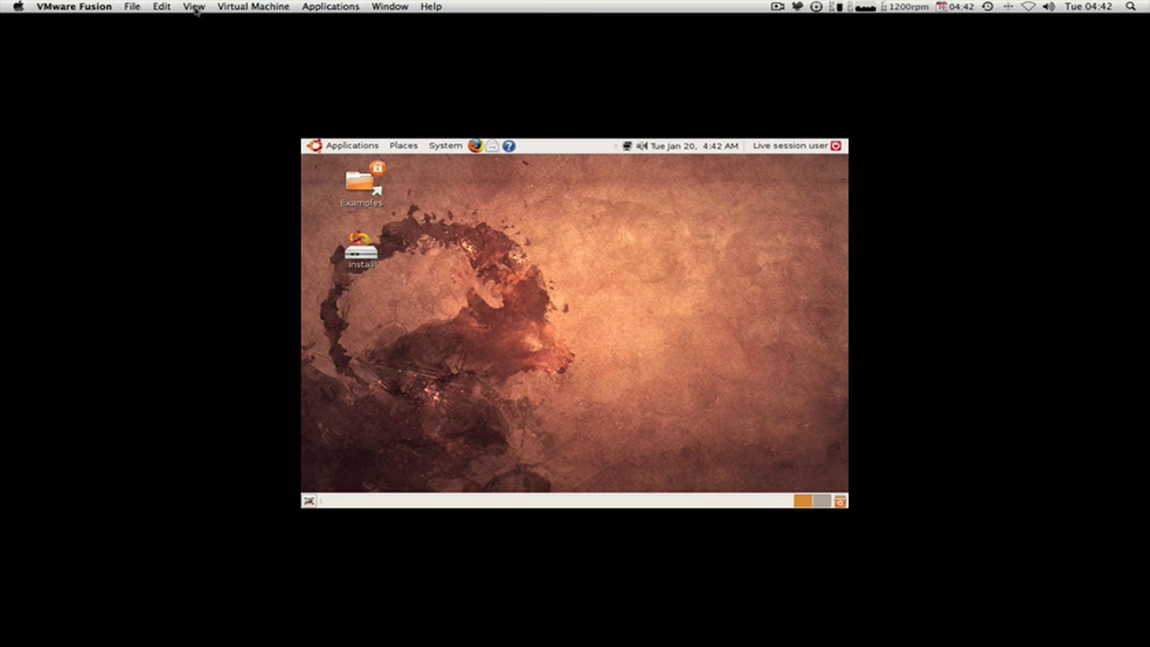
{"action": "left_click", "coordinate": [194, 7]}
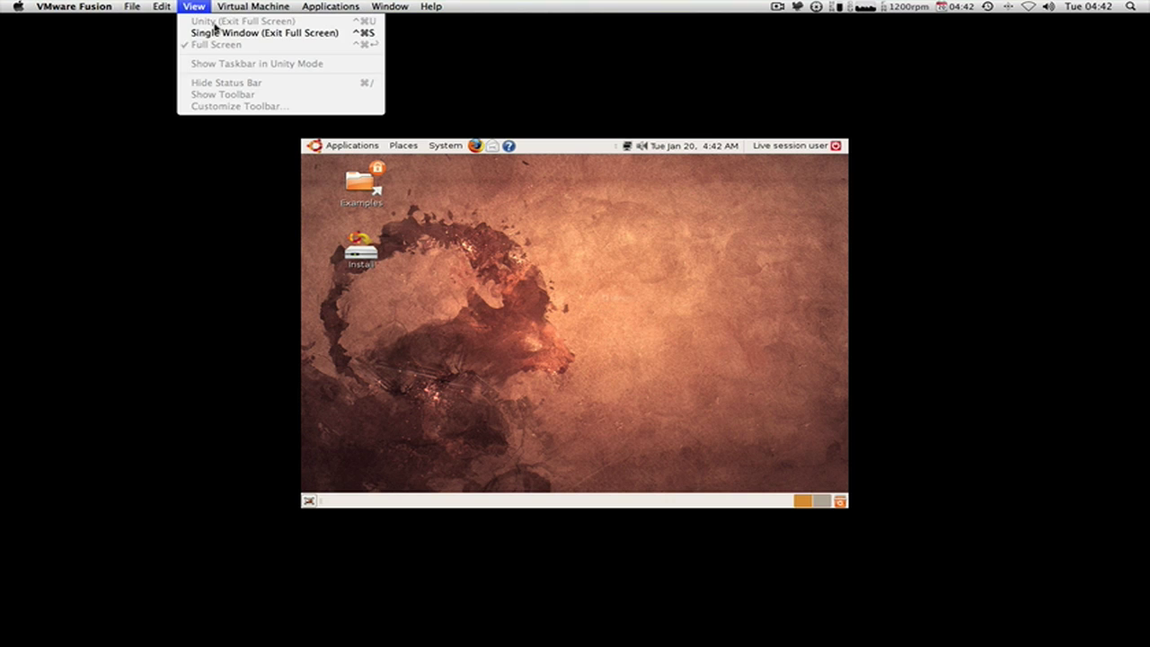
{"action": "left_click", "coordinate": [218, 33]}
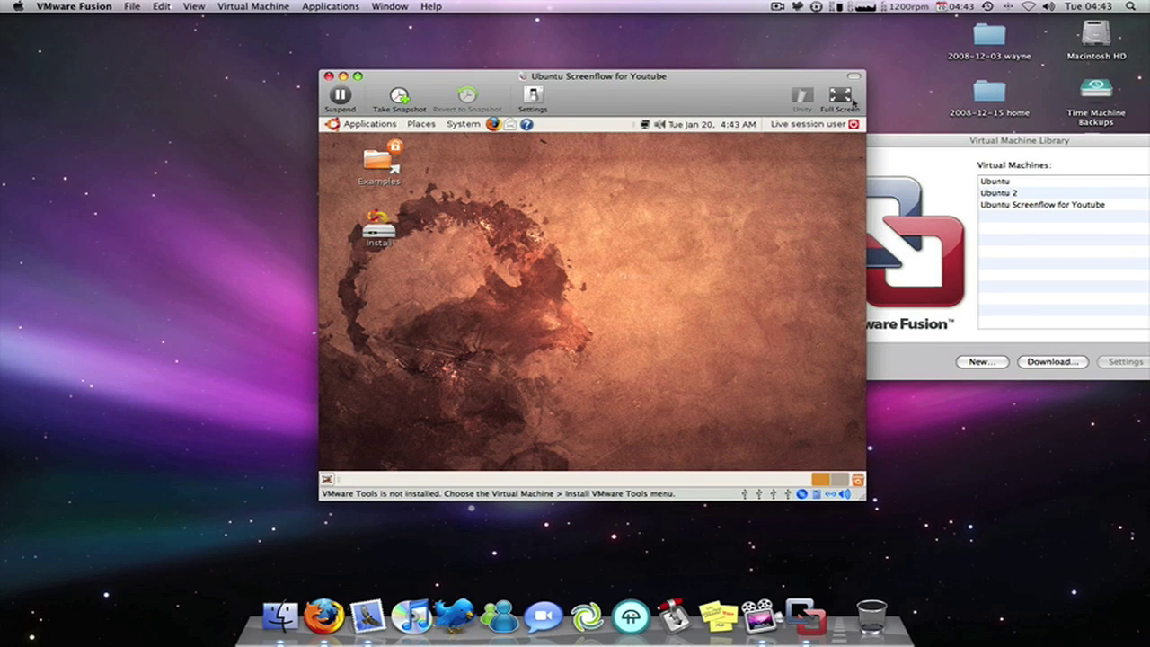
Bring the Ubuntu Screenflow for Youtube window forward, close it and agree to suspend the virtual machine
{"action": "left_click", "coordinate": [804, 616]}
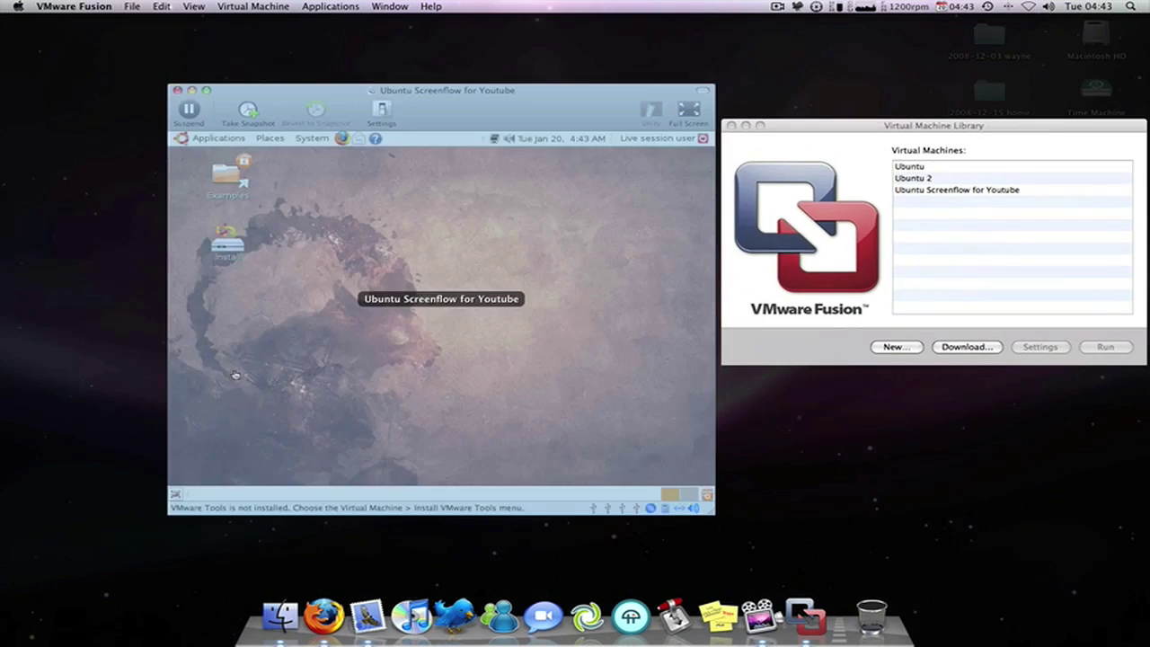
{"action": "left_click", "coordinate": [234, 375]}
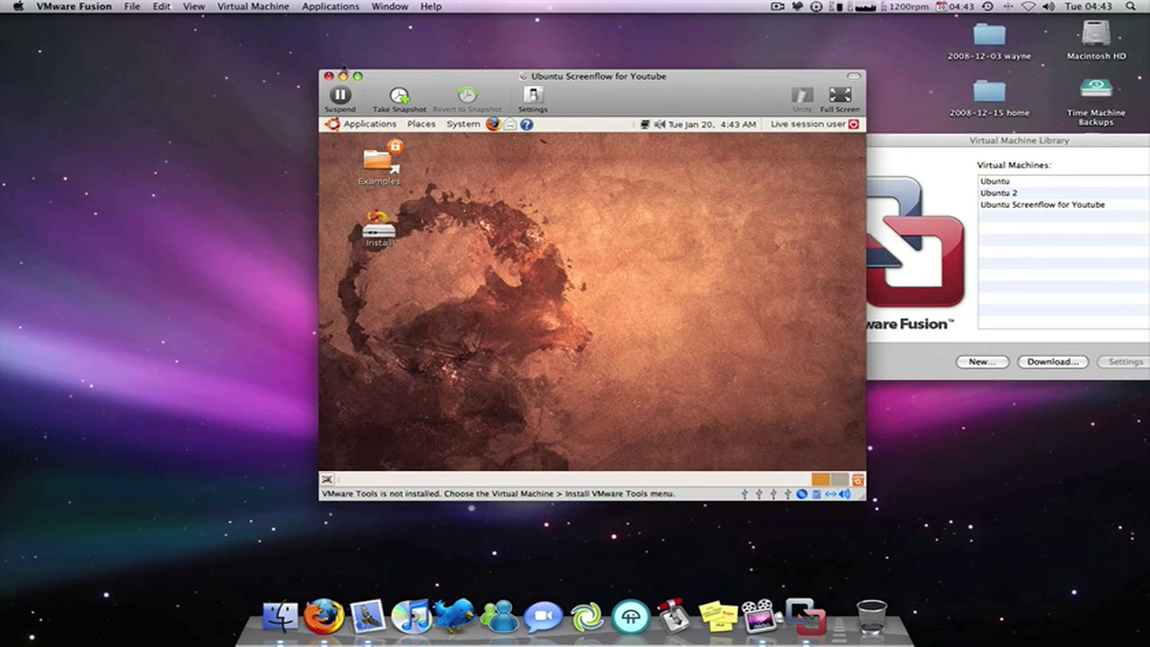
{"action": "left_click", "coordinate": [329, 76]}
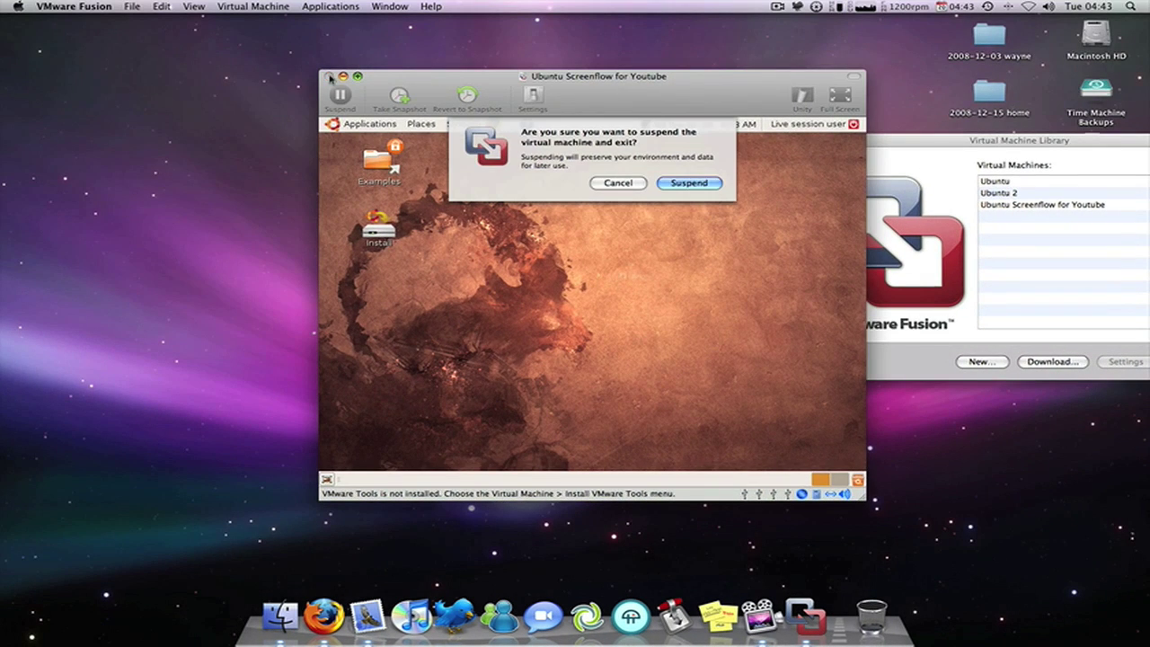
{"action": "left_click", "coordinate": [710, 183]}
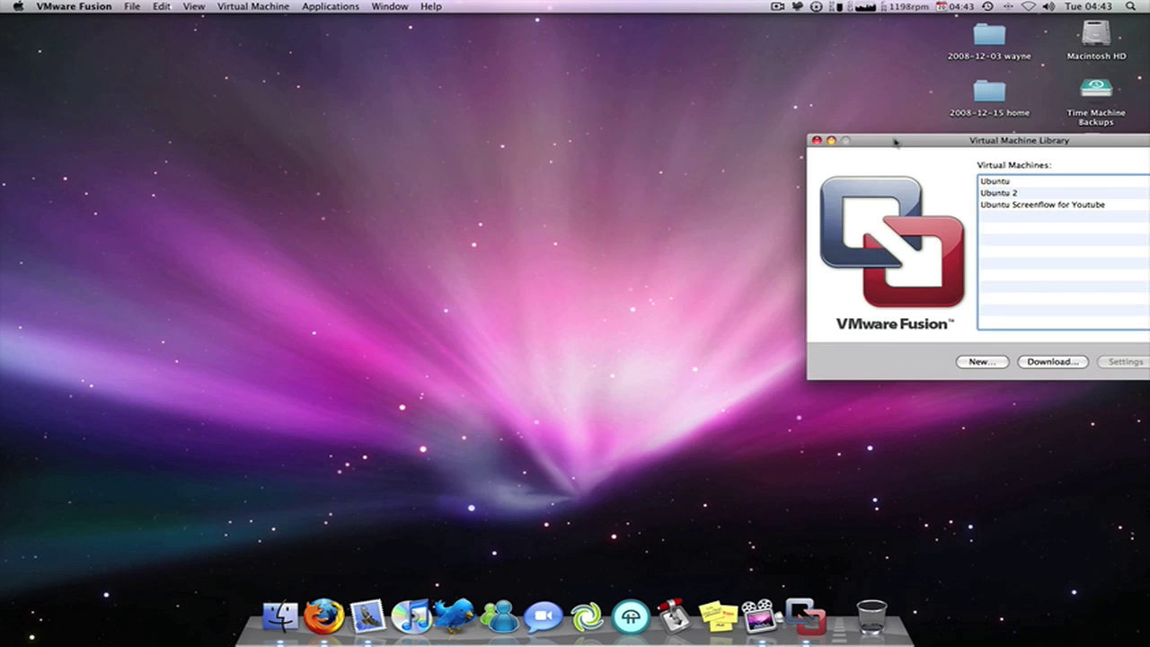
Move the Virtual Machine Library window across the desktop, close it and quit VMware Fusion
{"action": "left_click_drag", "start_coordinate": [896, 141], "coordinate": [298, 144]}
{"action": "left_click", "coordinate": [259, 141]}
{"action": "right_click", "coordinate": [817, 612]}
{"action": "left_click", "coordinate": [822, 565]}
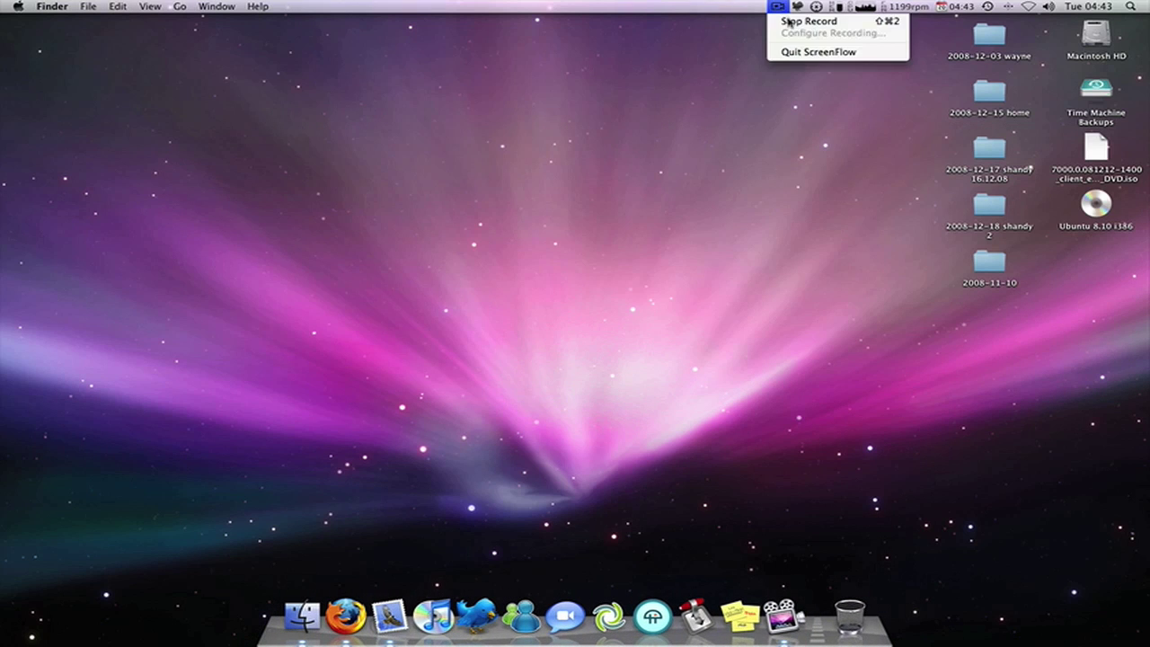